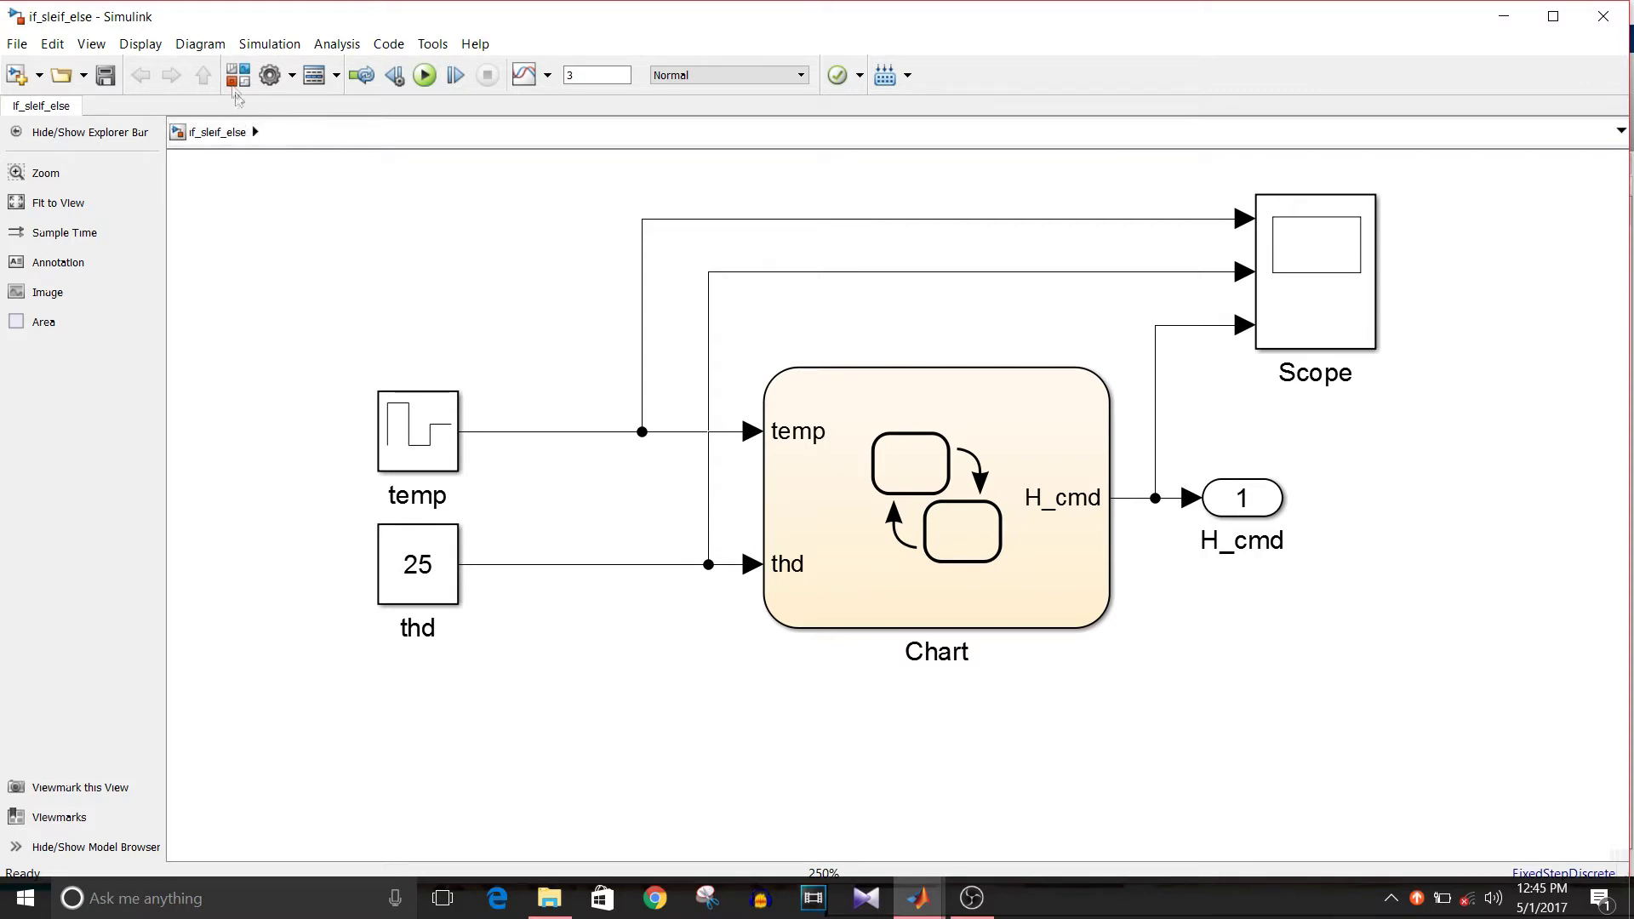
# Step: Open the Chart, look over its input/output options, then go back to the top-level model unchanged
pyautogui.doubleClick(939, 430)
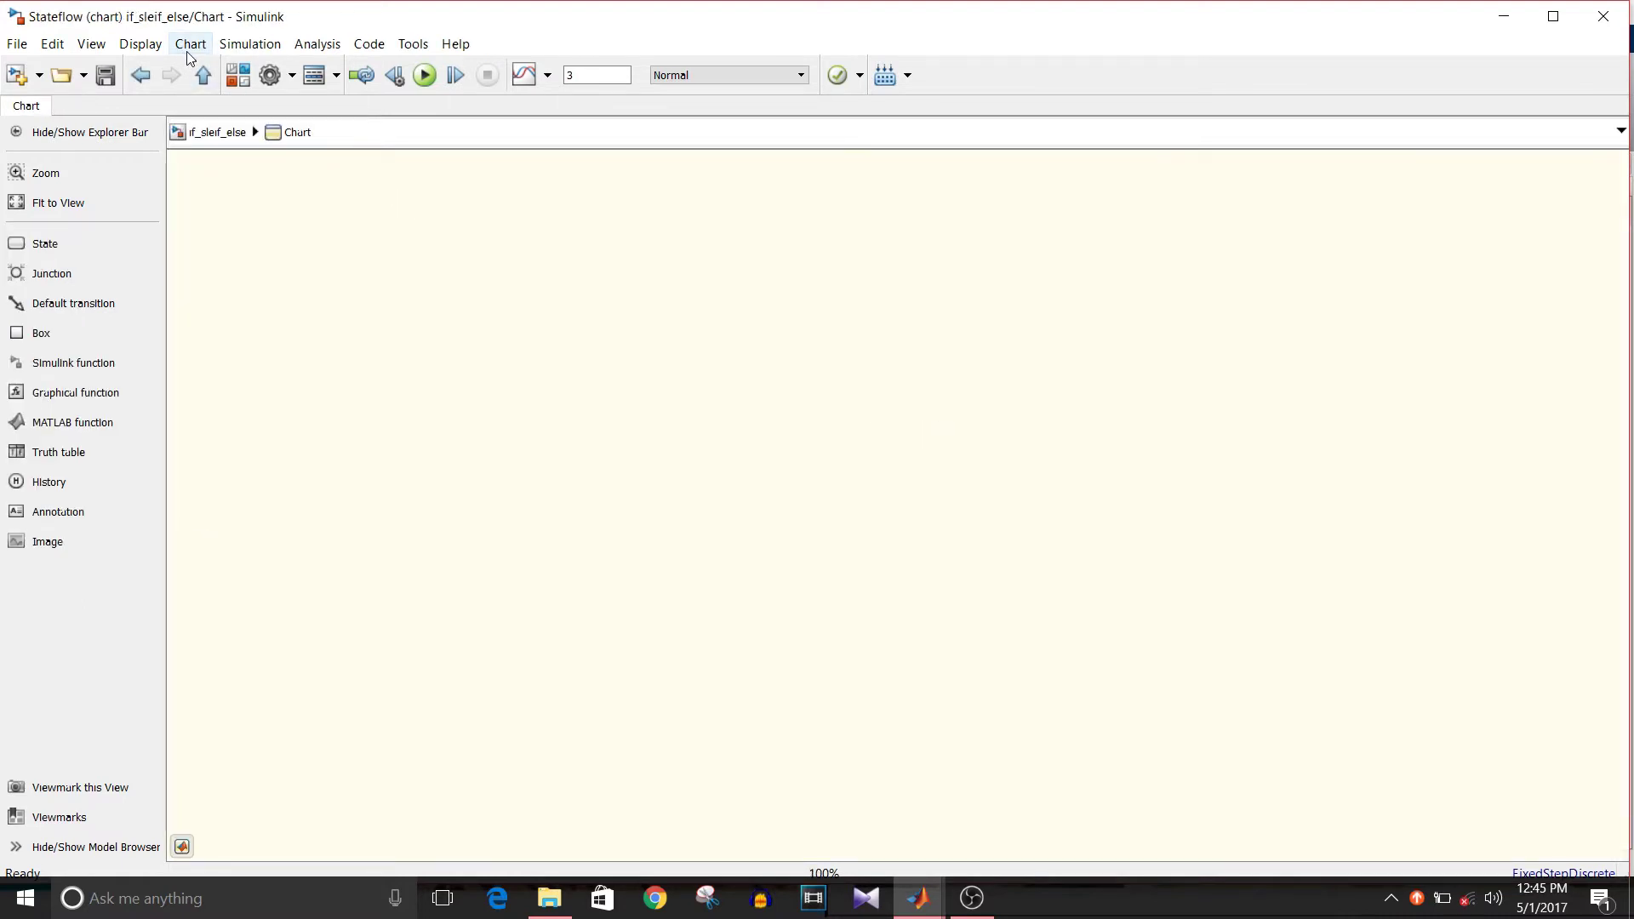
pyautogui.click(189, 45)
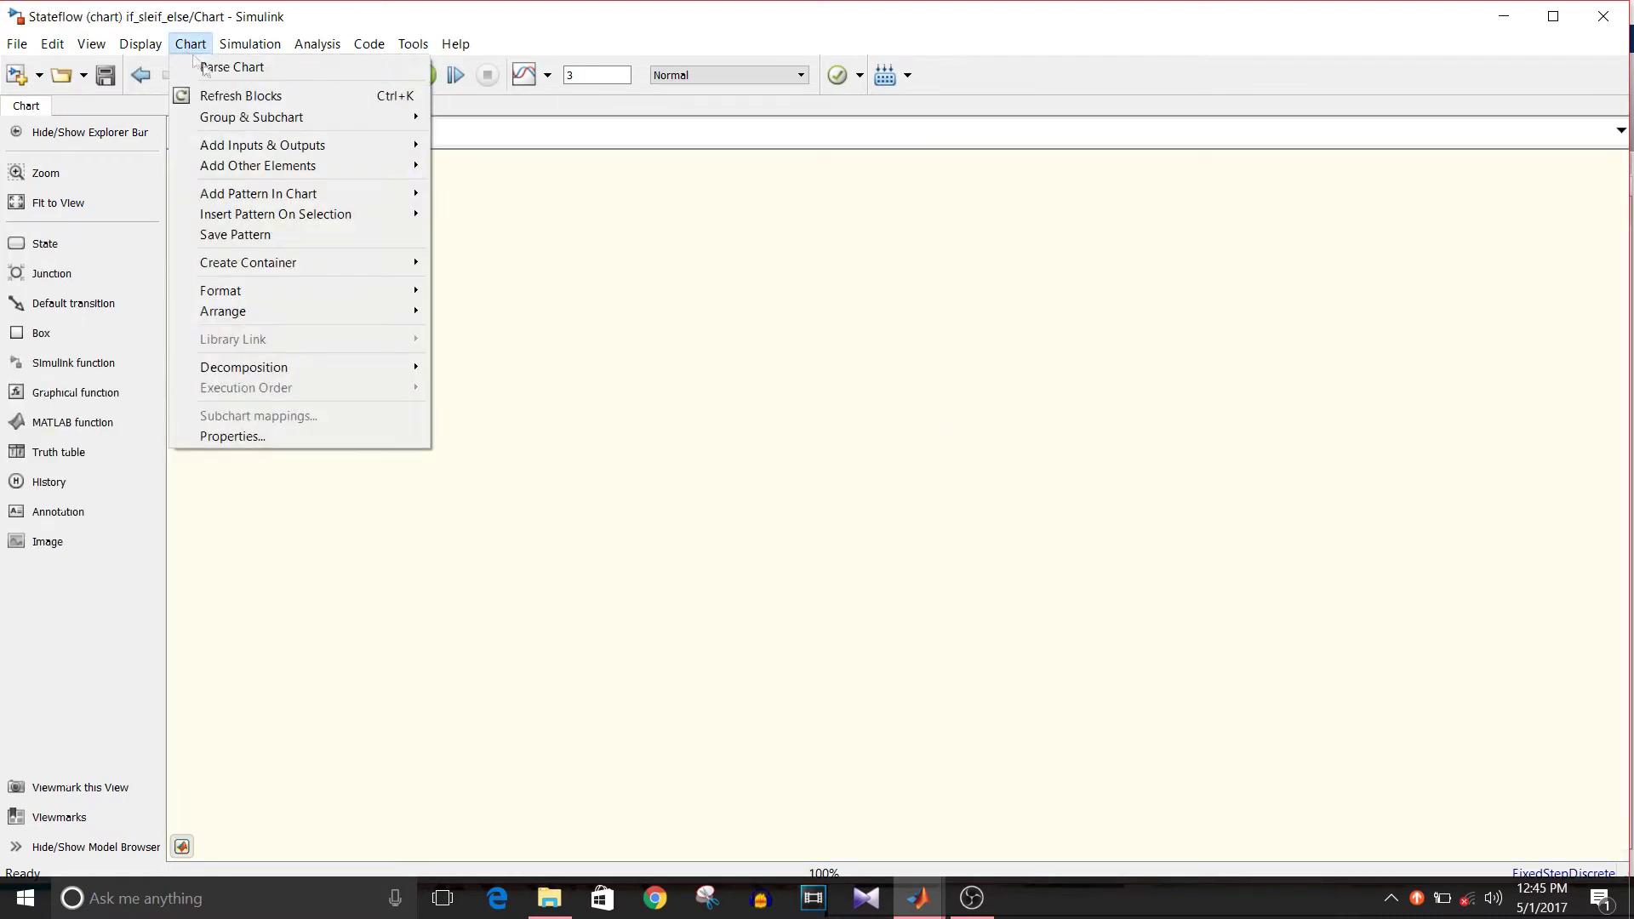
pyautogui.moveTo(265, 147)
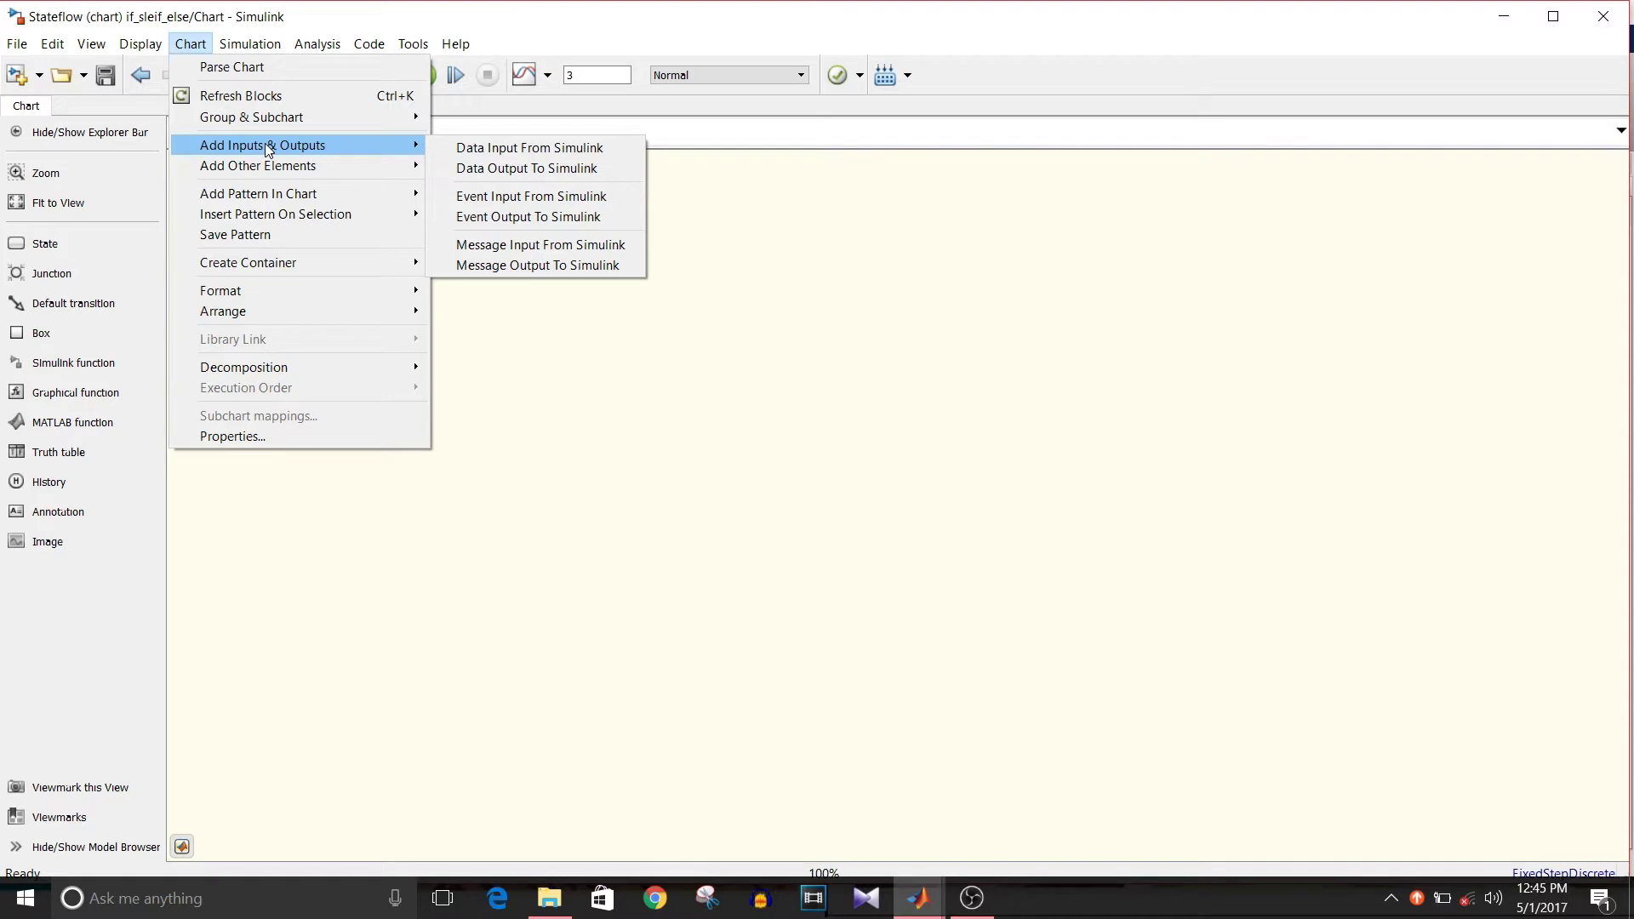
pyautogui.click(936, 521)
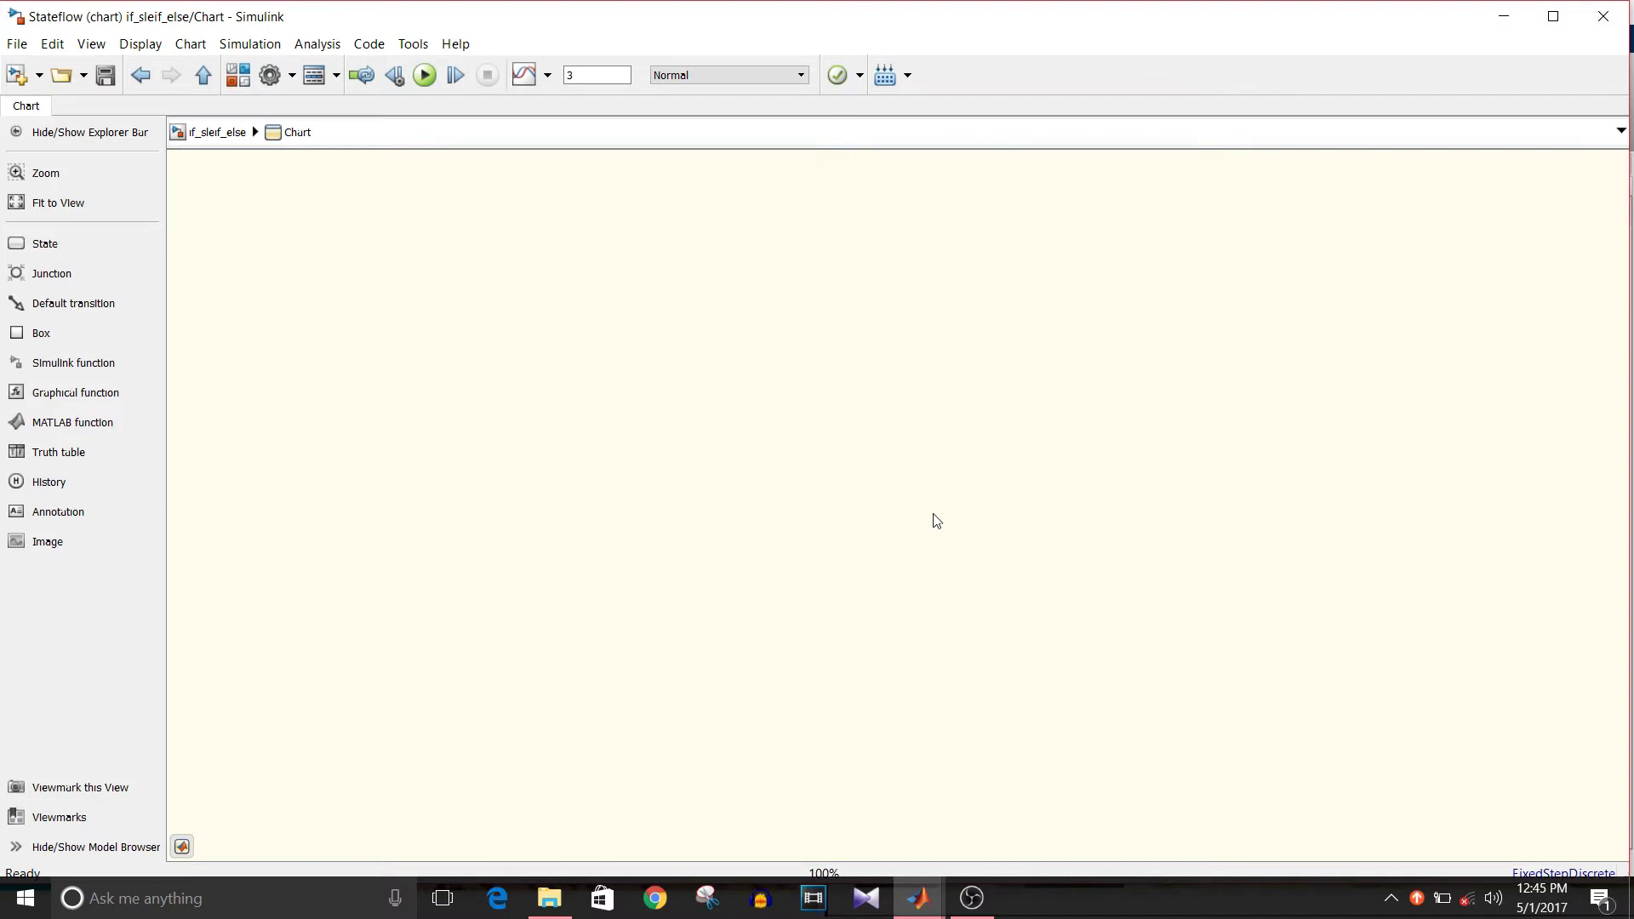
pyautogui.click(226, 135)
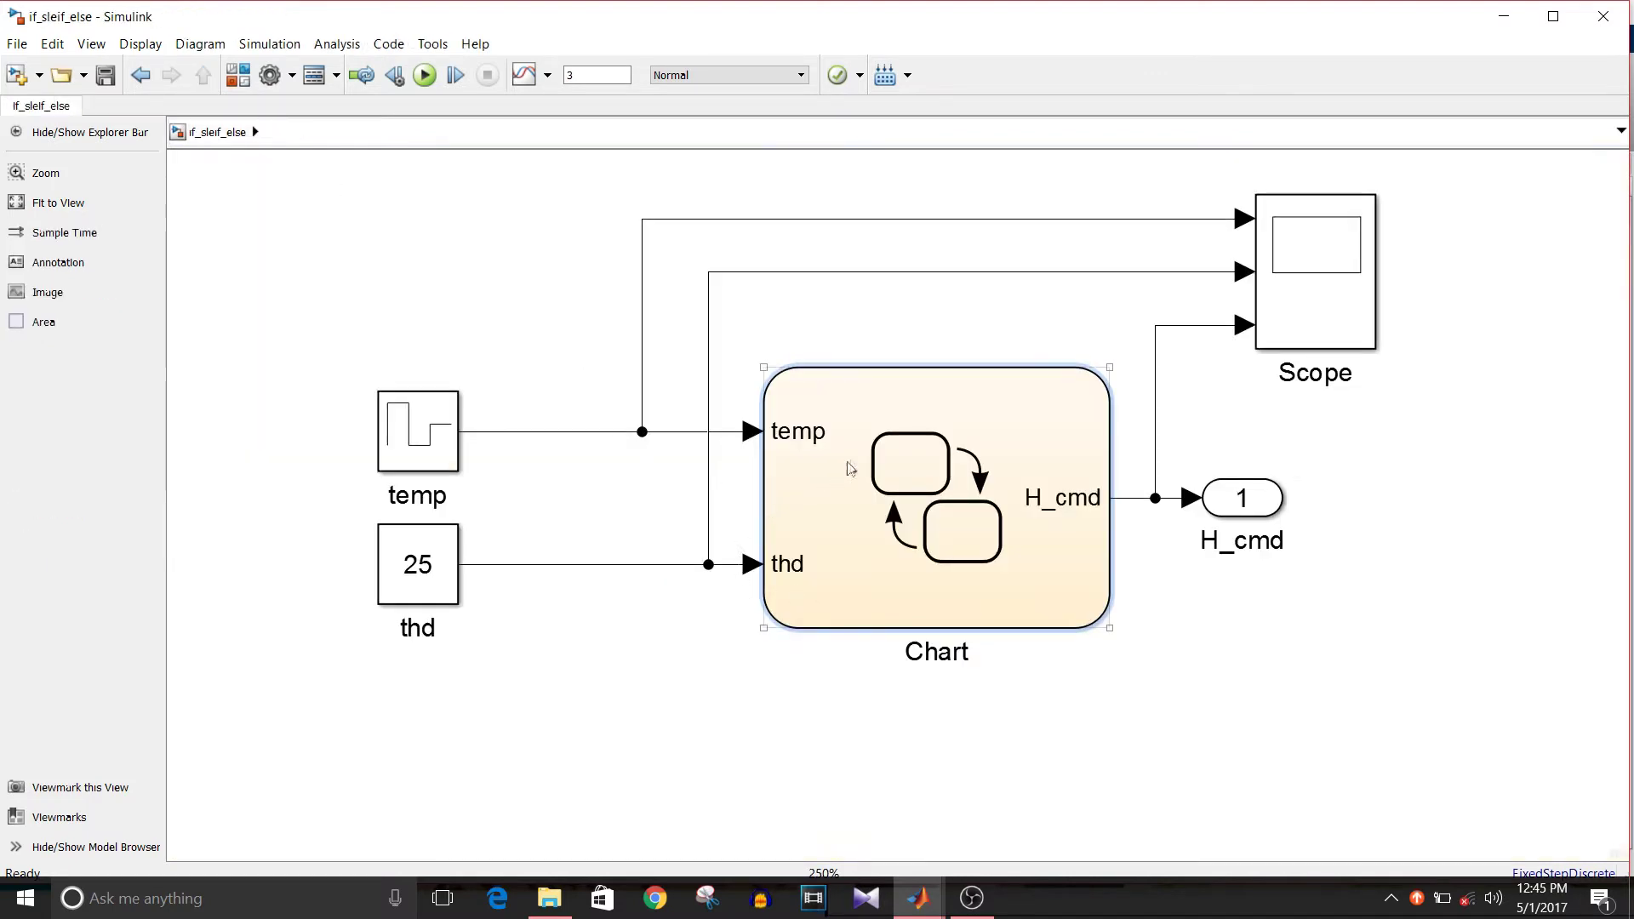
# Step: Reopen the Chart and start an If-Elseif-Else pattern from Add Pattern In Chart > Decision
pyautogui.doubleClick(1026, 437)
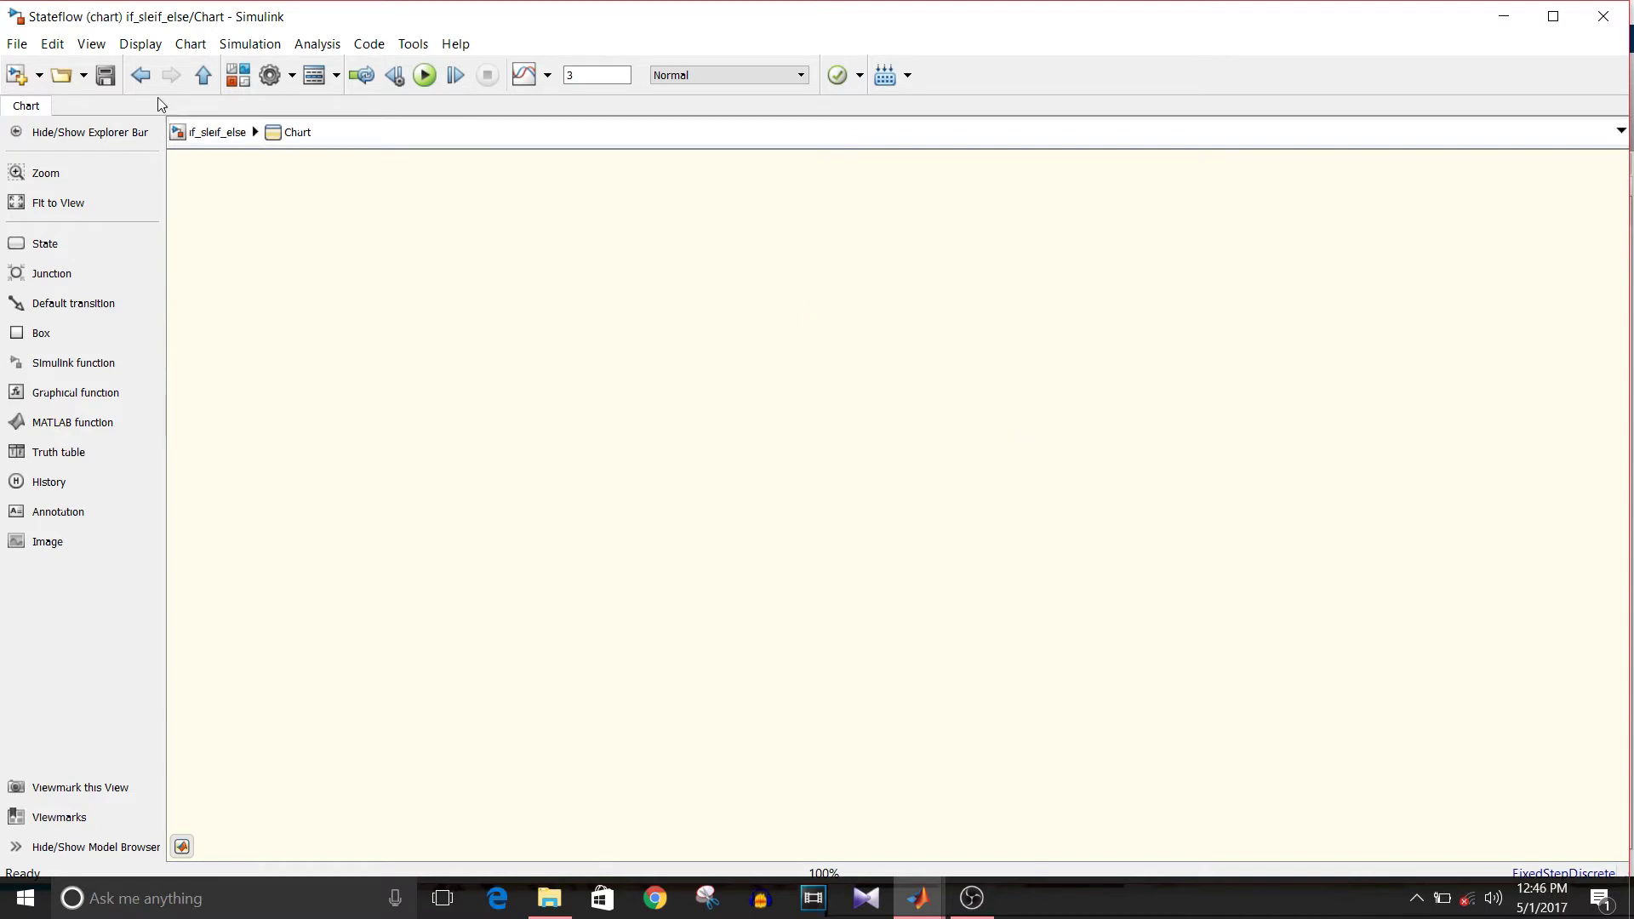
pyautogui.click(201, 48)
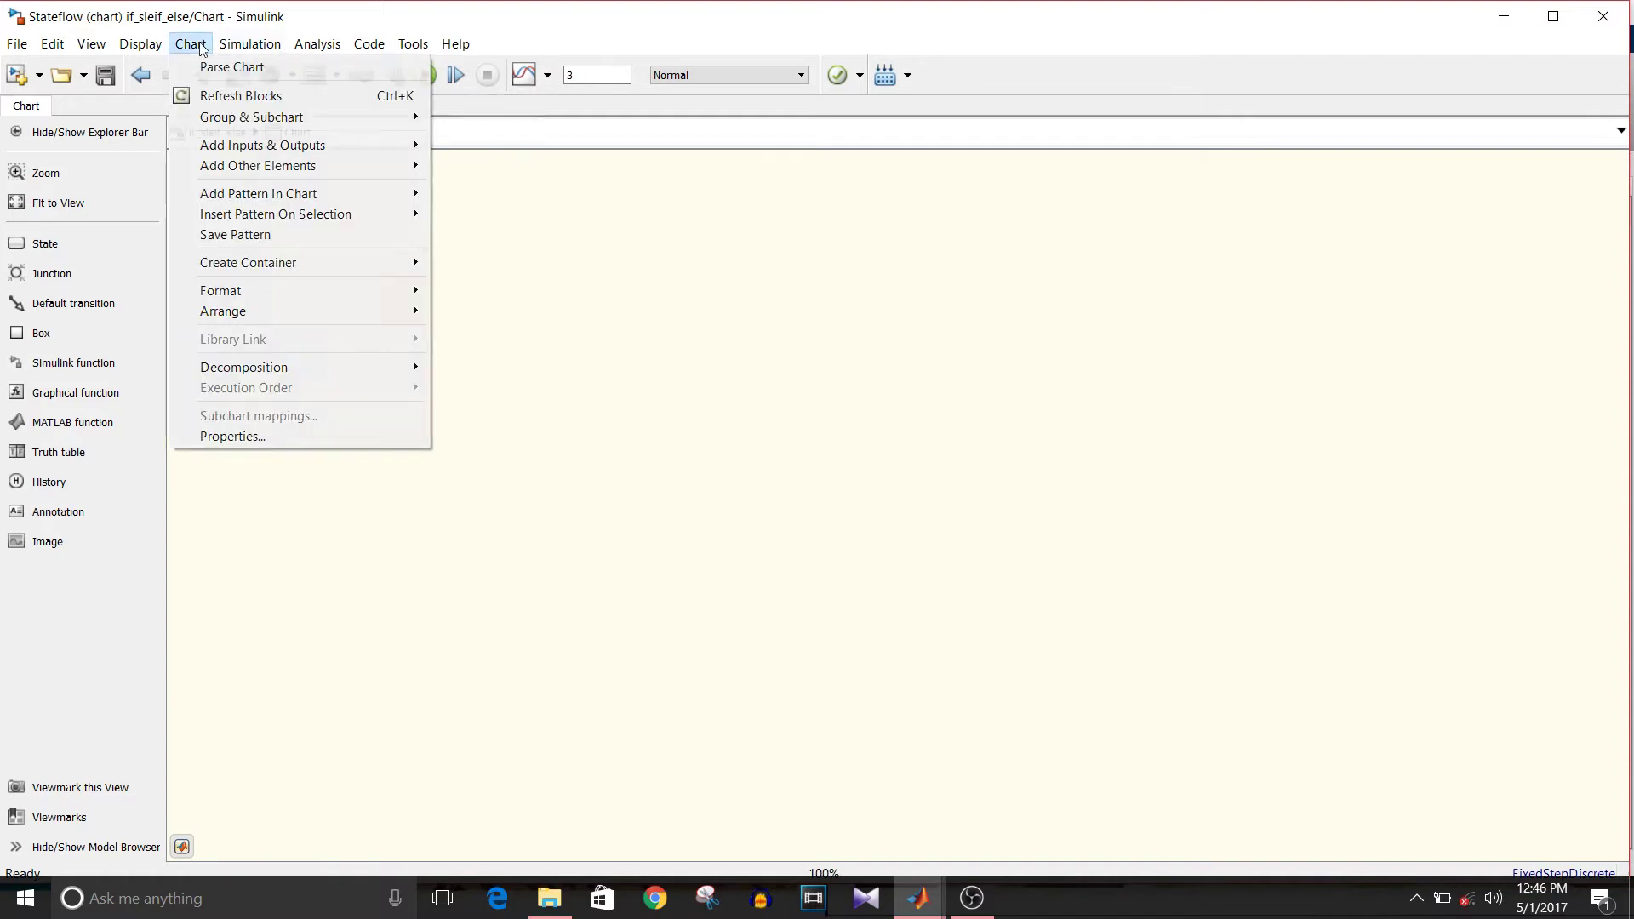
pyautogui.moveTo(259, 198)
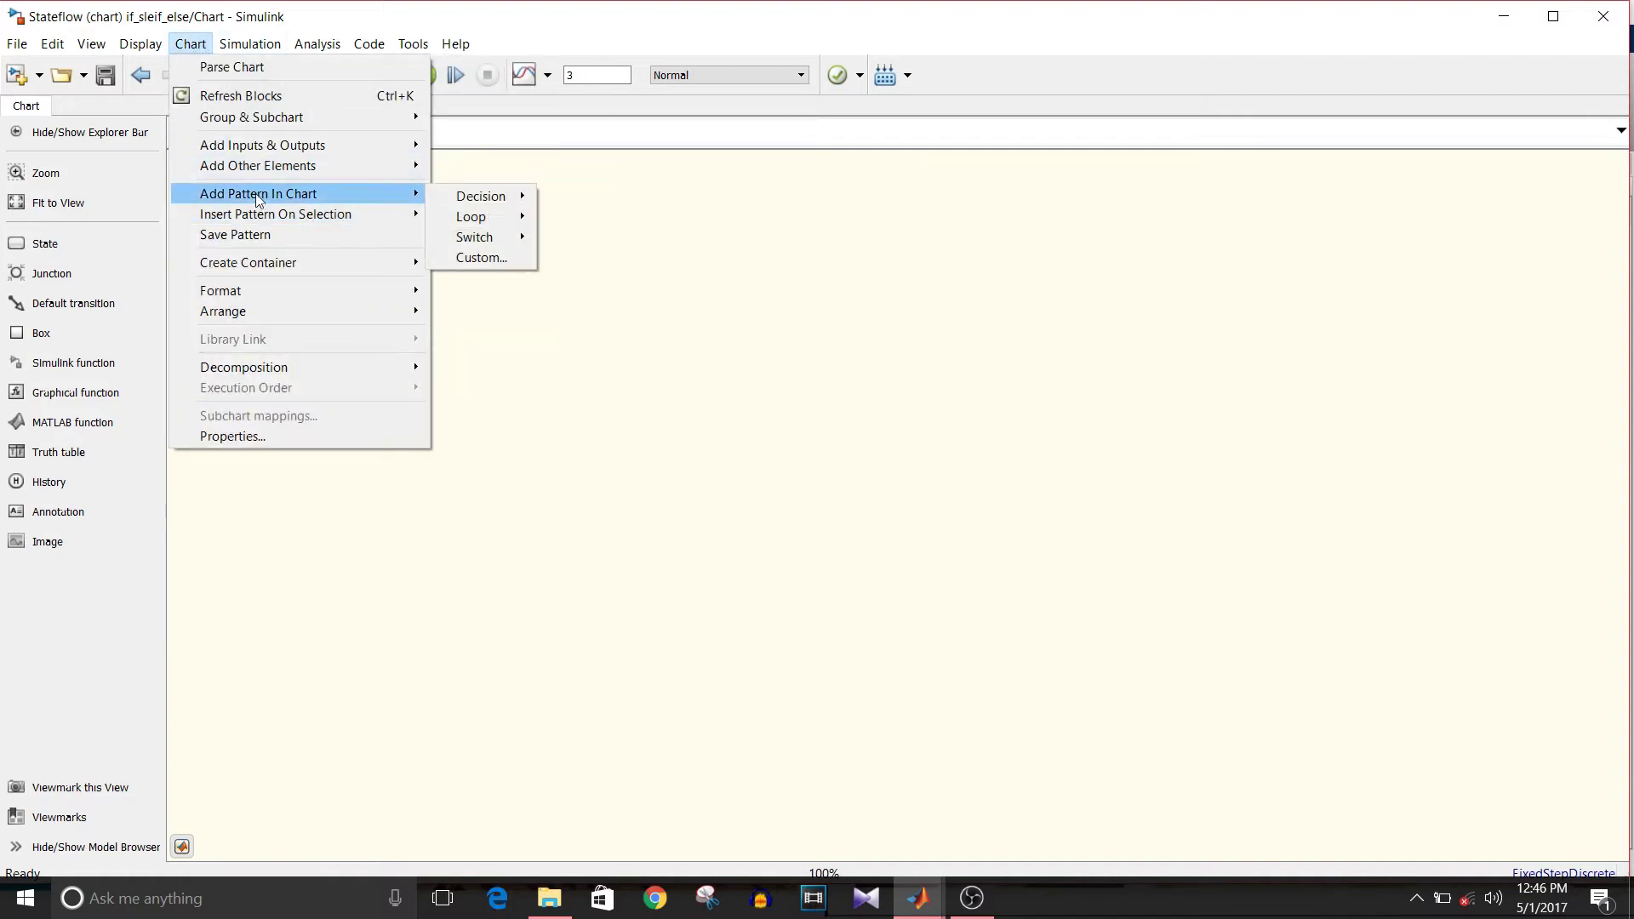
pyautogui.moveTo(475, 201)
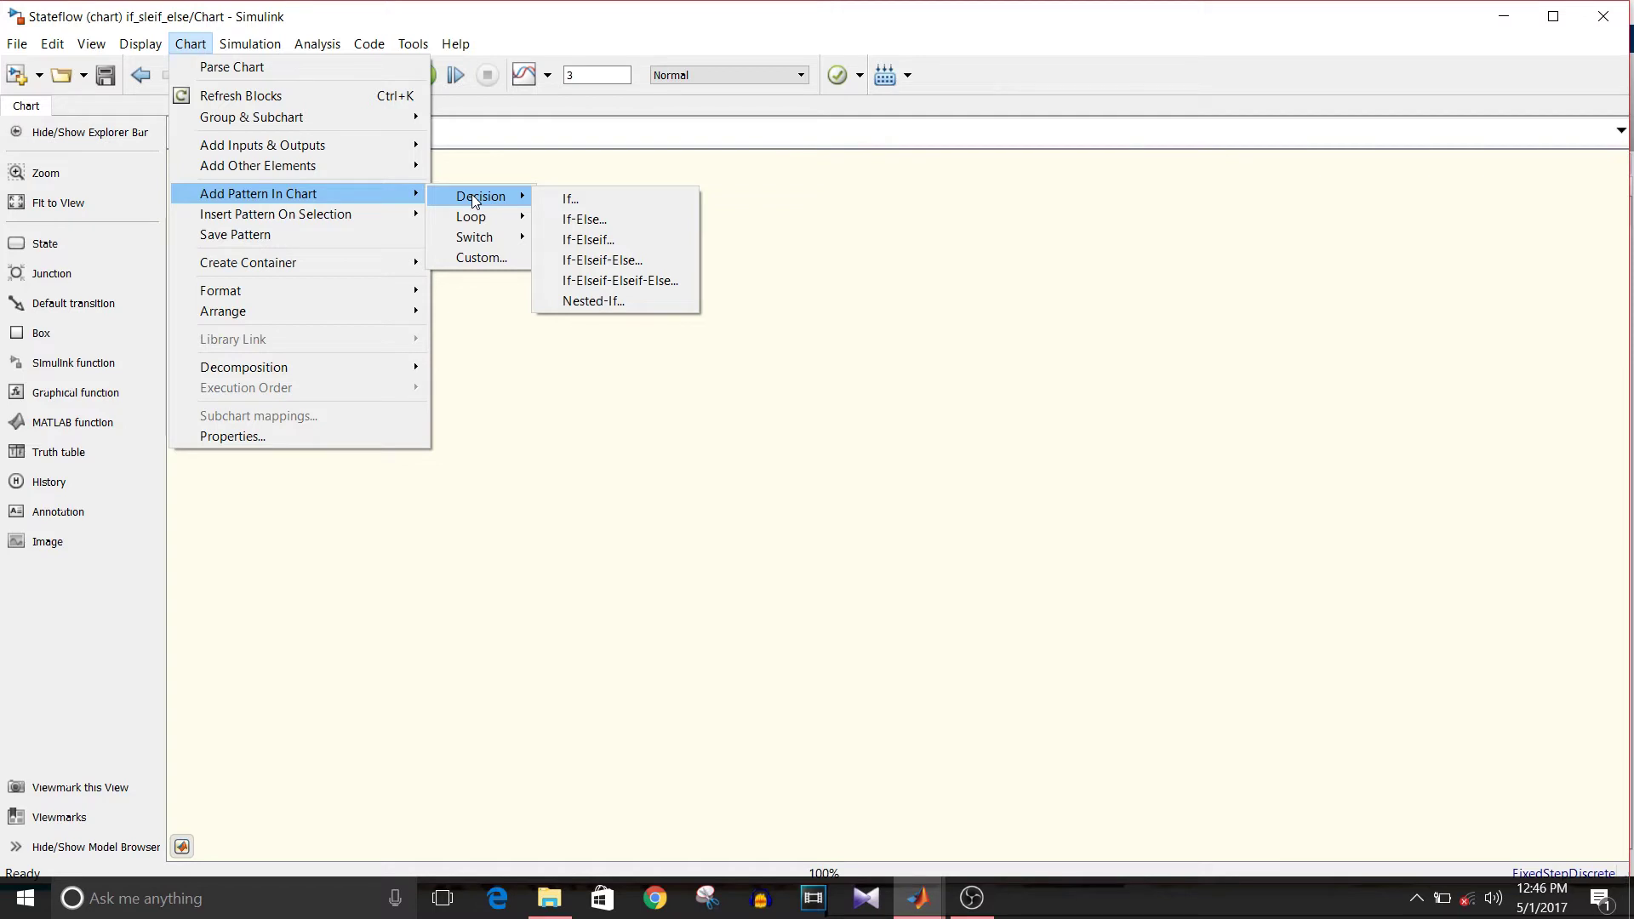
pyautogui.click(619, 260)
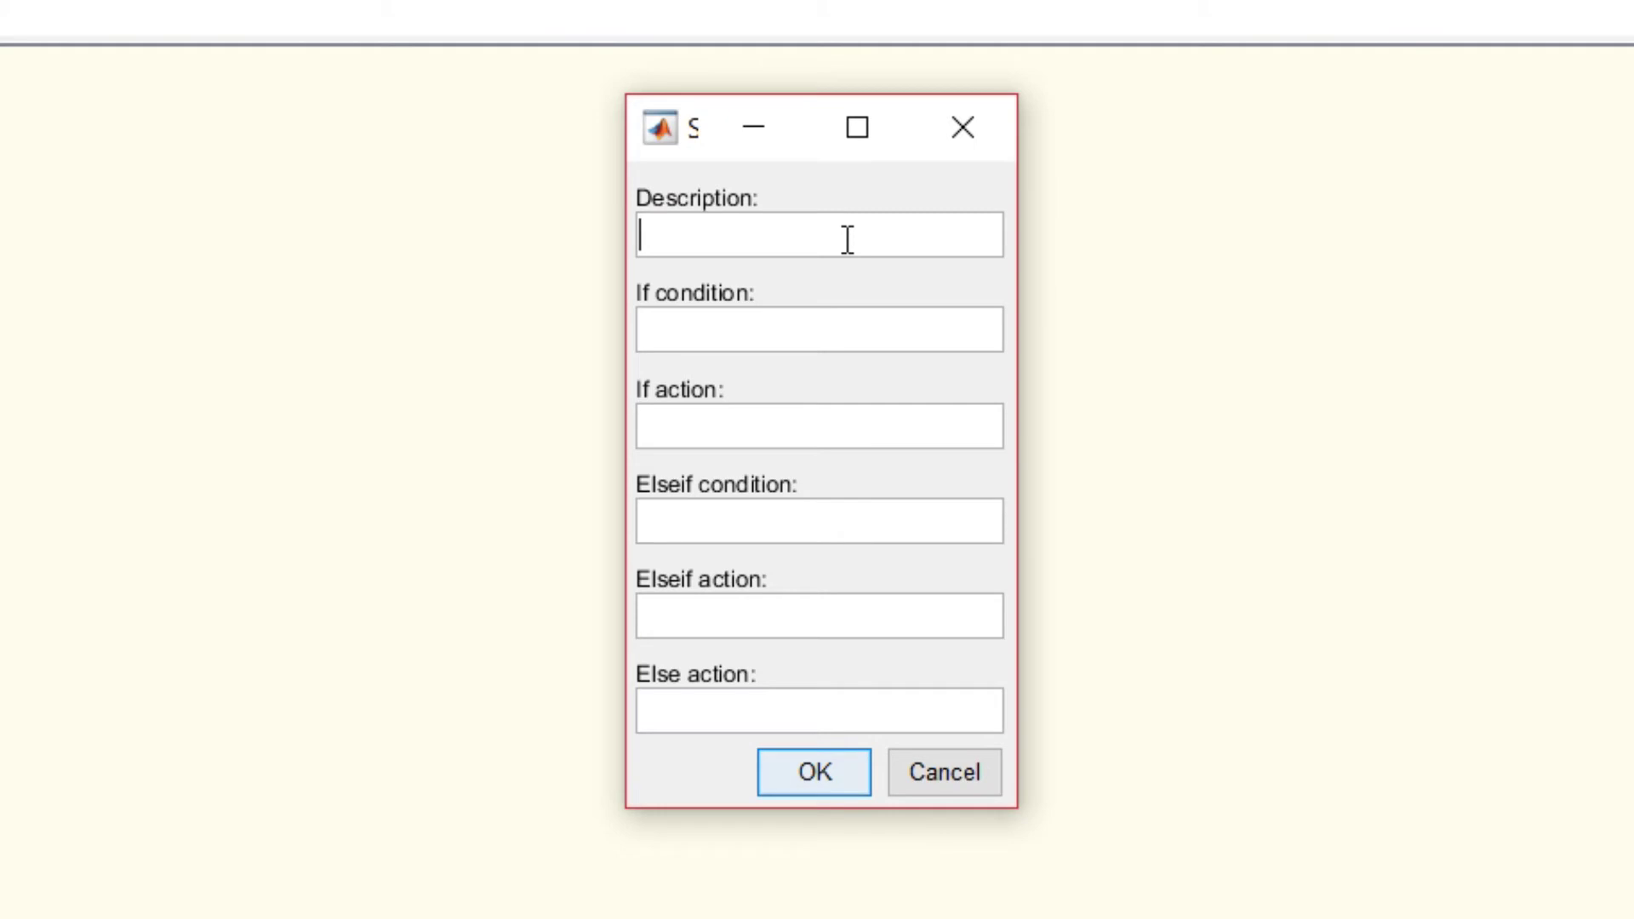
# Step: Enter description 'Temperature check', If condition temp > thd, and If action H_cmd = -1
pyautogui.write('Temperature check')
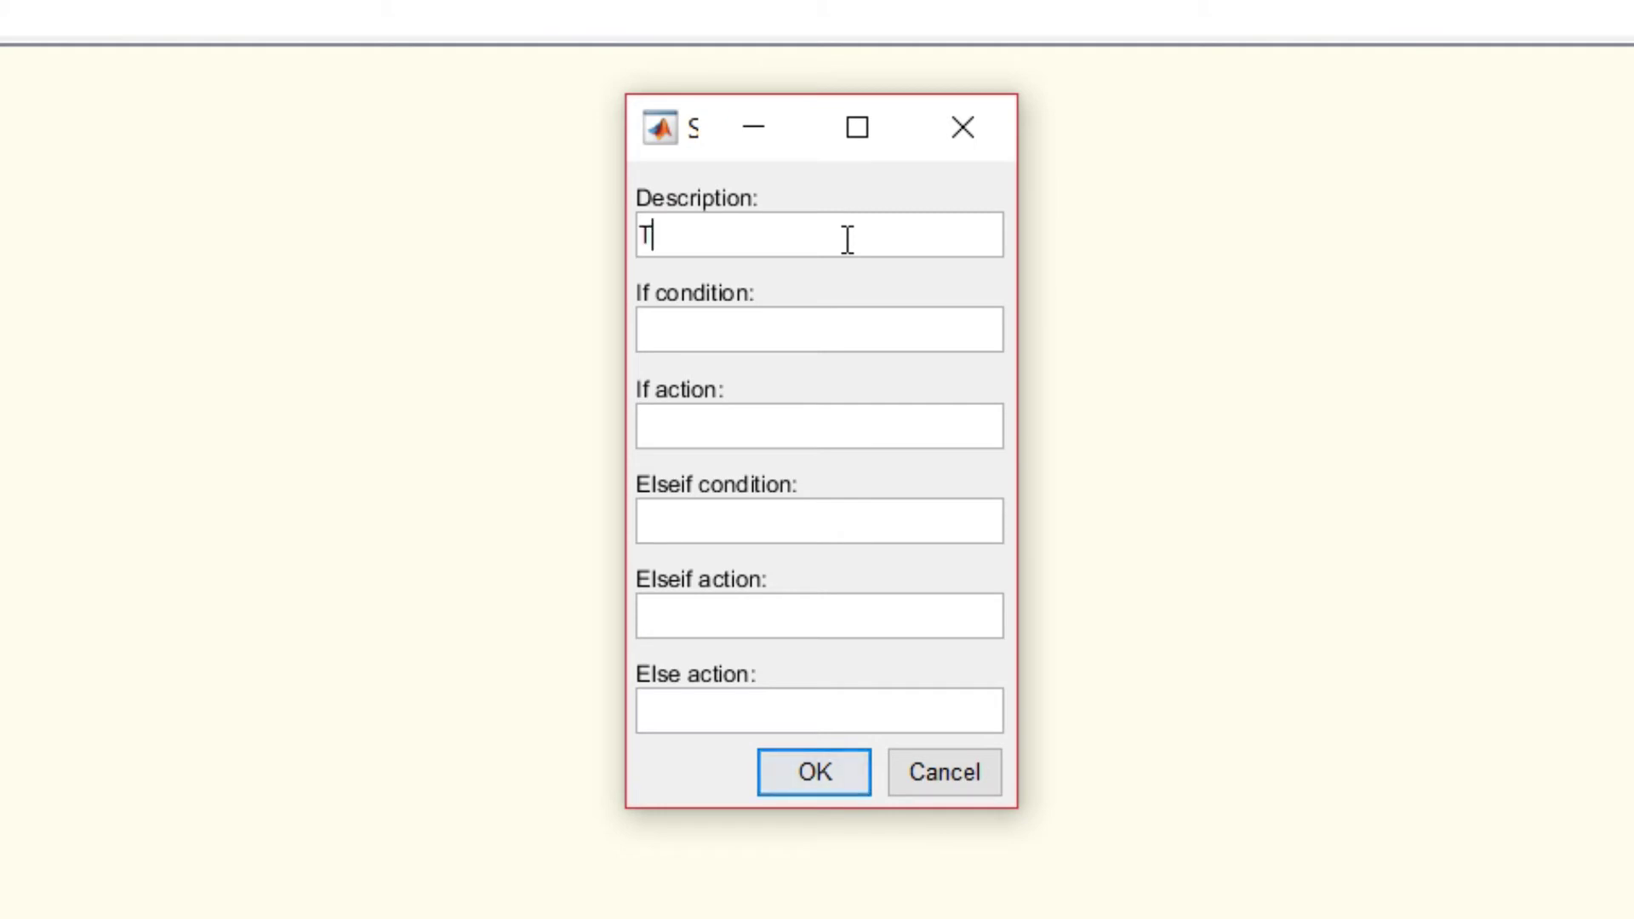
pyautogui.click(833, 346)
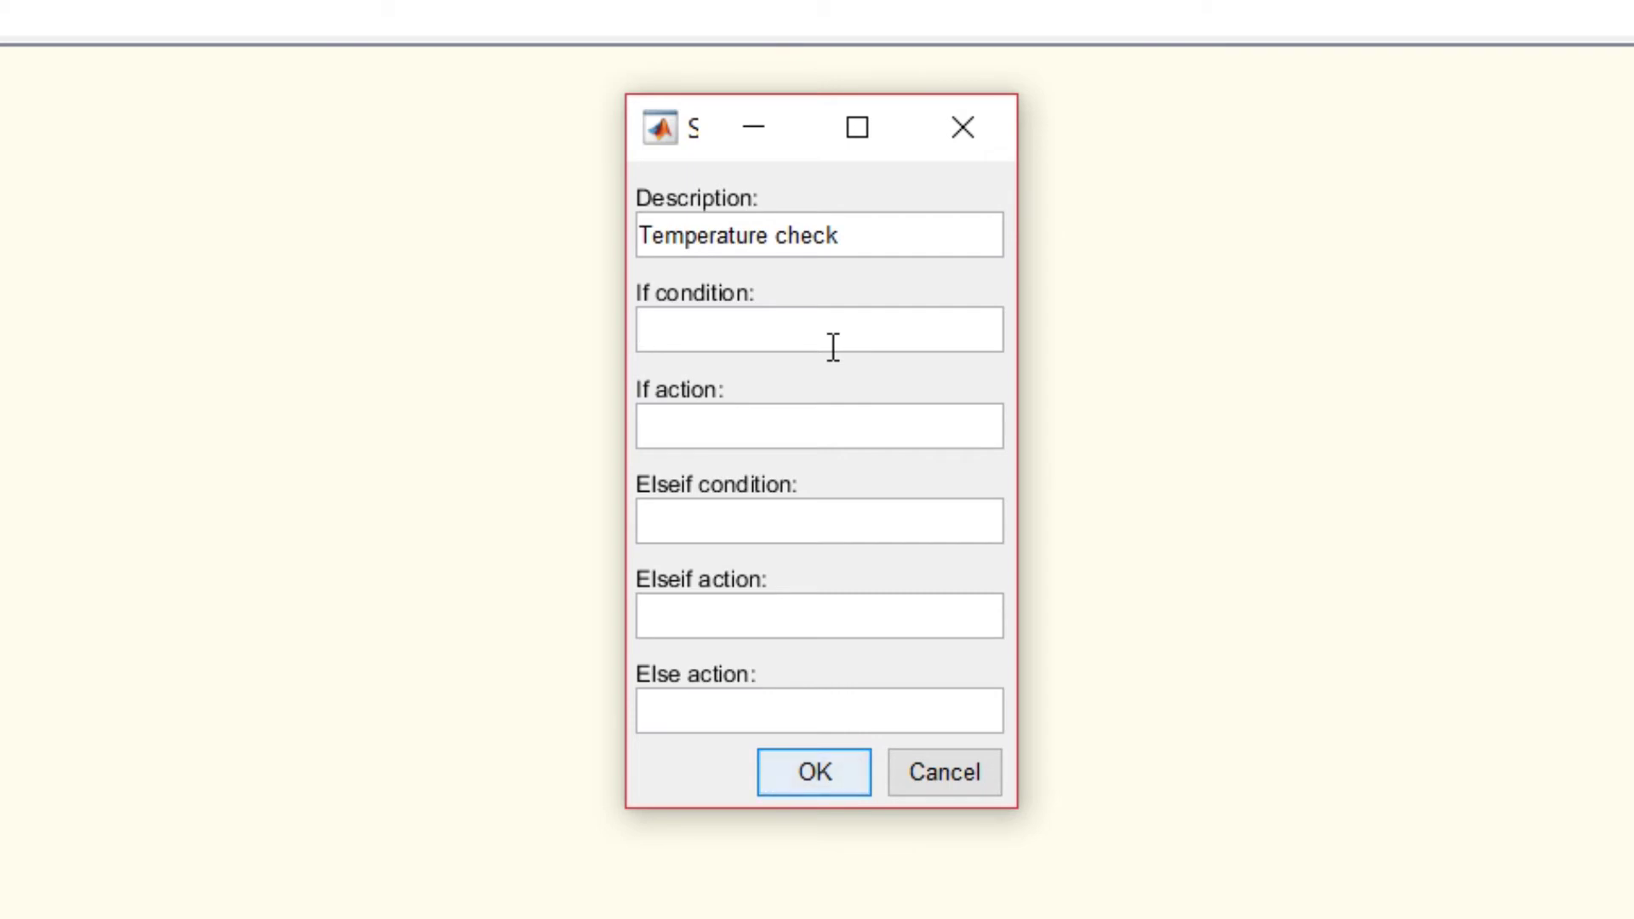
pyautogui.write('temp > thd')
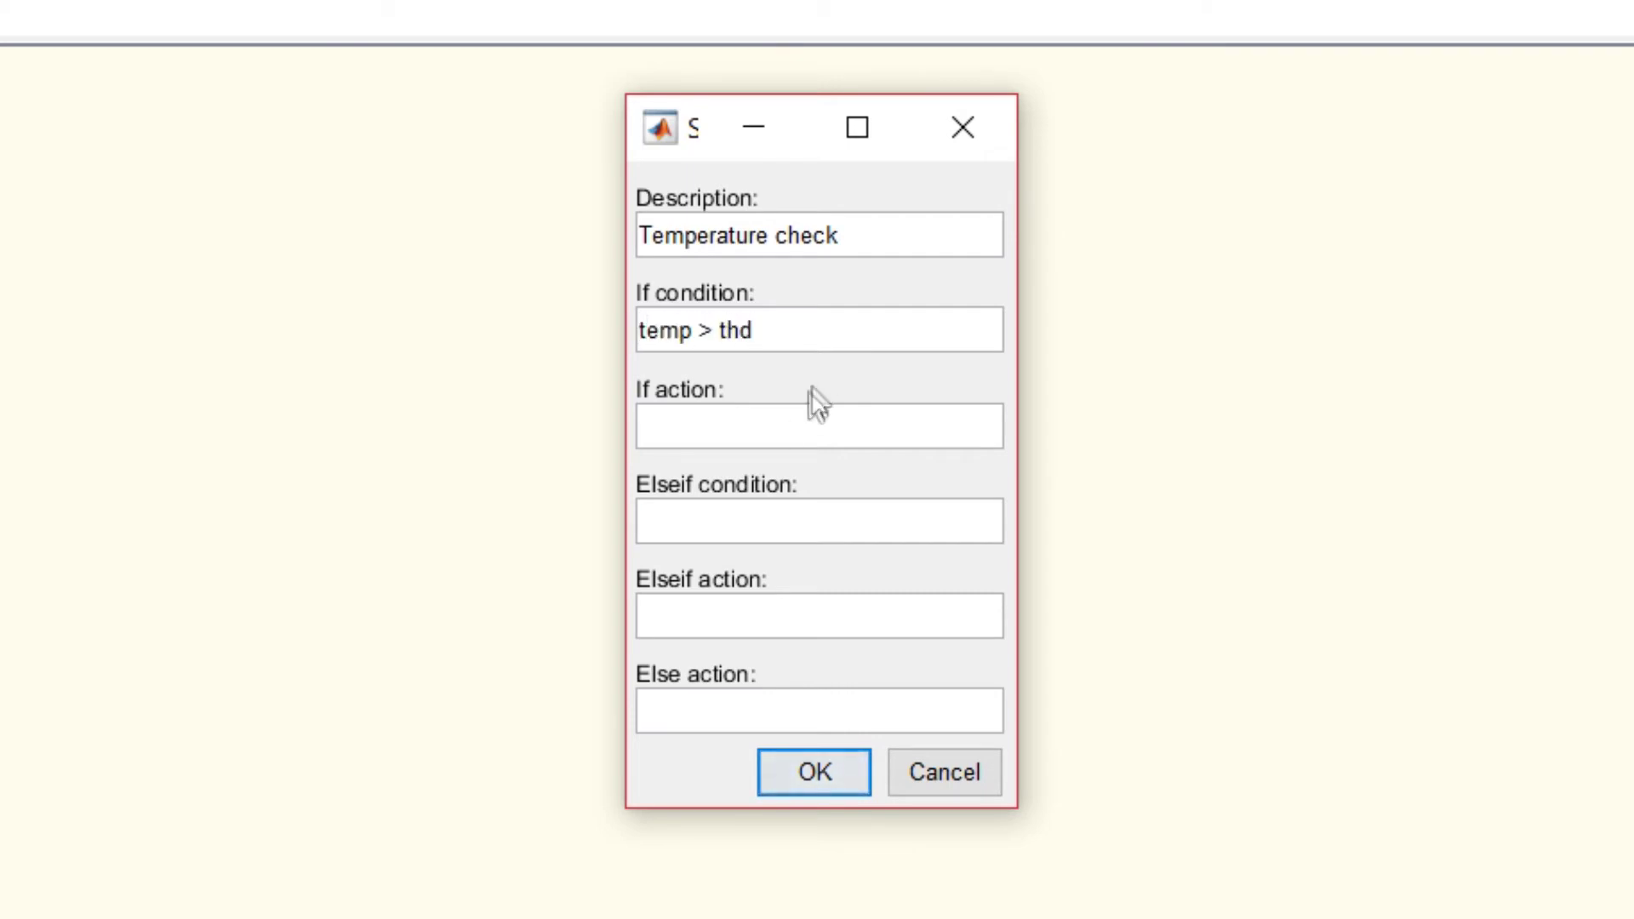
pyautogui.click(794, 434)
pyautogui.write('H_')
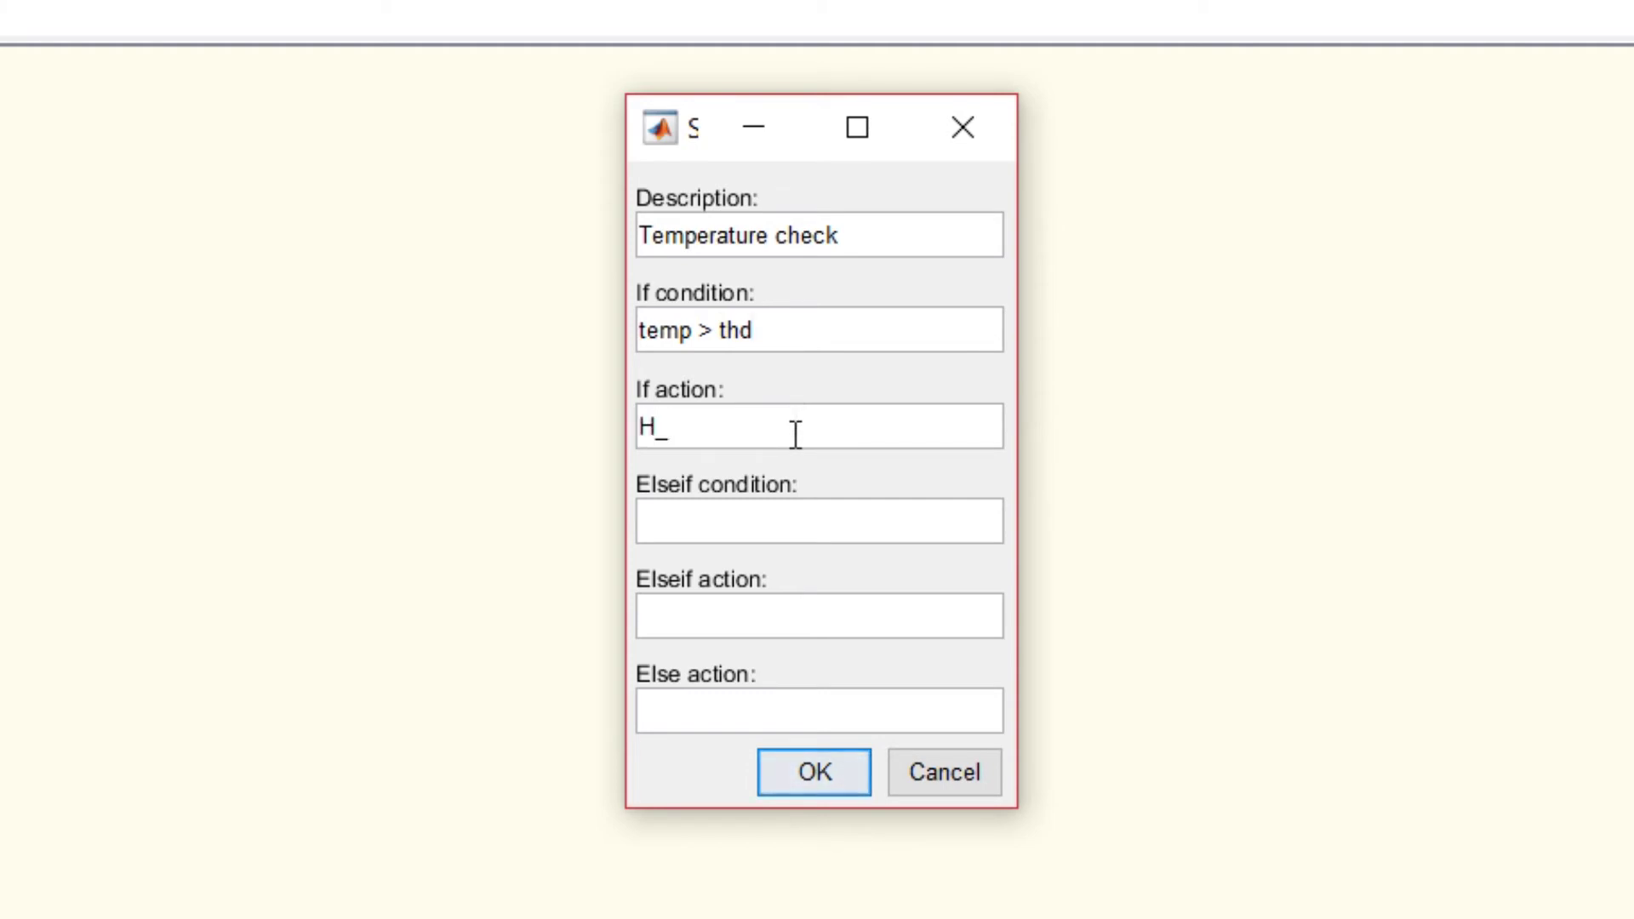
pyautogui.write('cmd = -1')
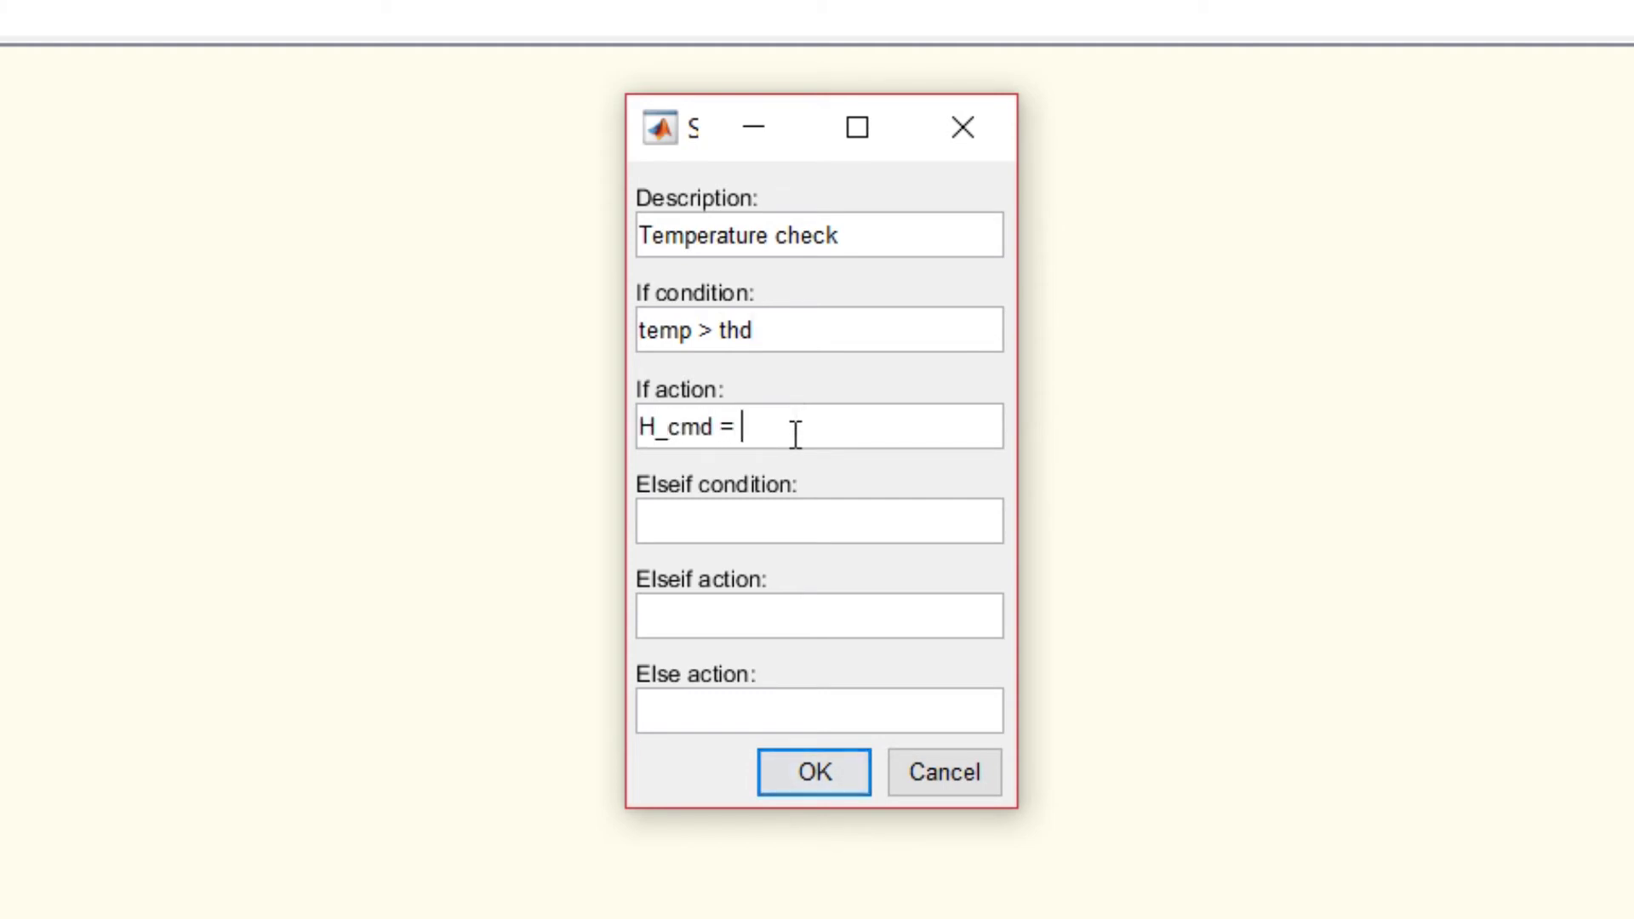
# Step: Set the Elseif condition to temp < thd
pyautogui.click(835, 526)
pyautogui.write('temp > thd')
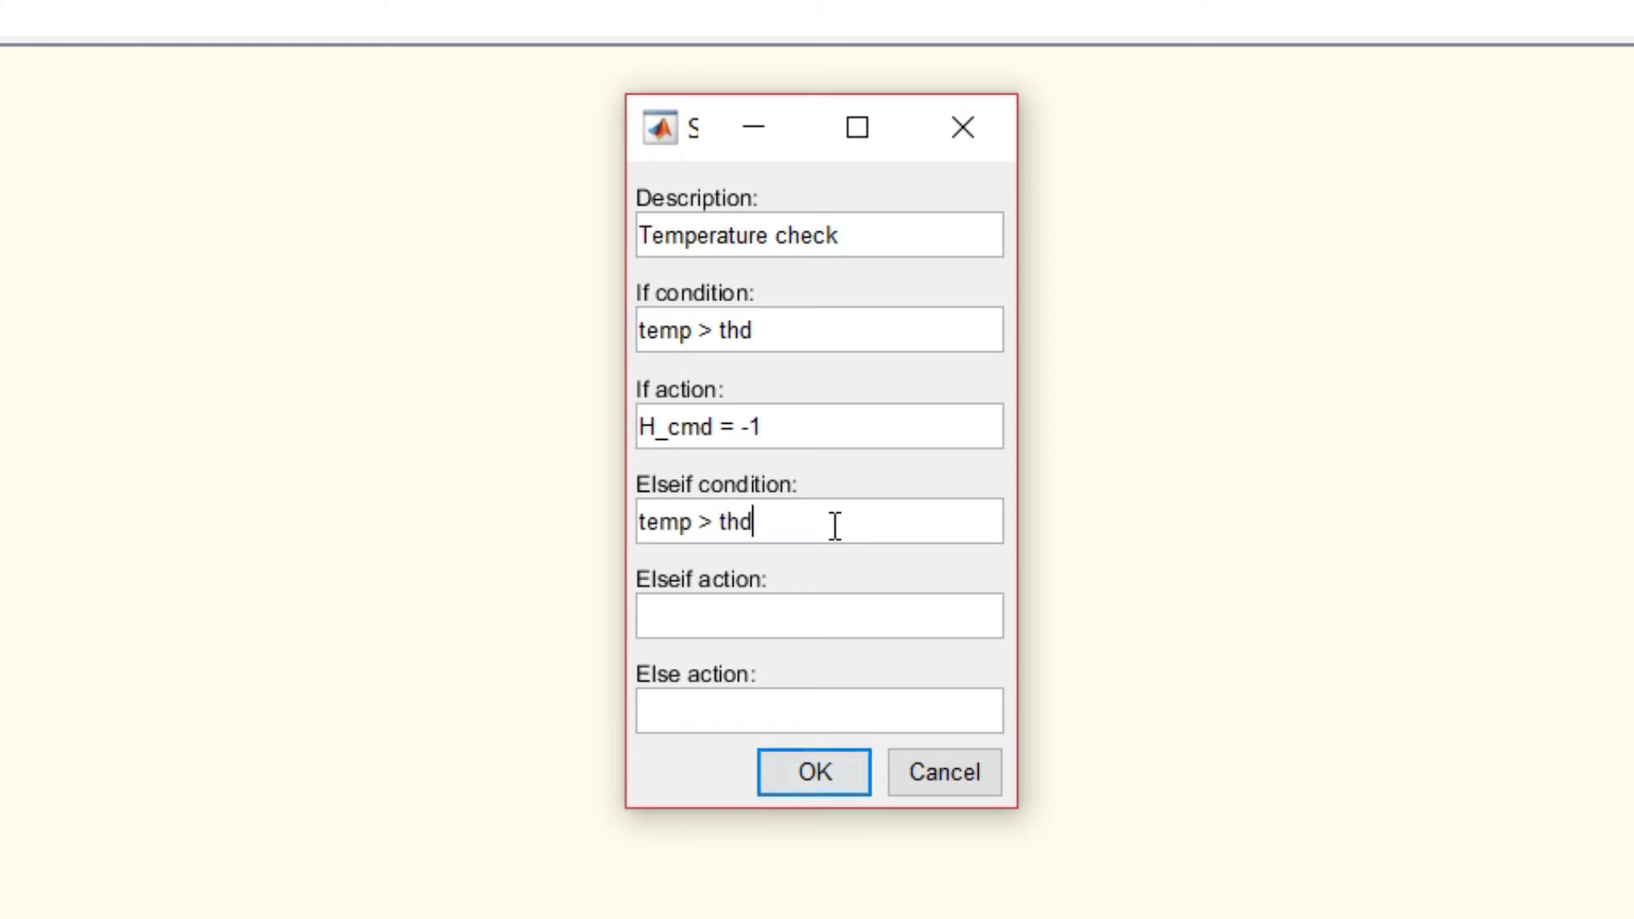
pyautogui.click(717, 529)
pyautogui.press('BackSpace')
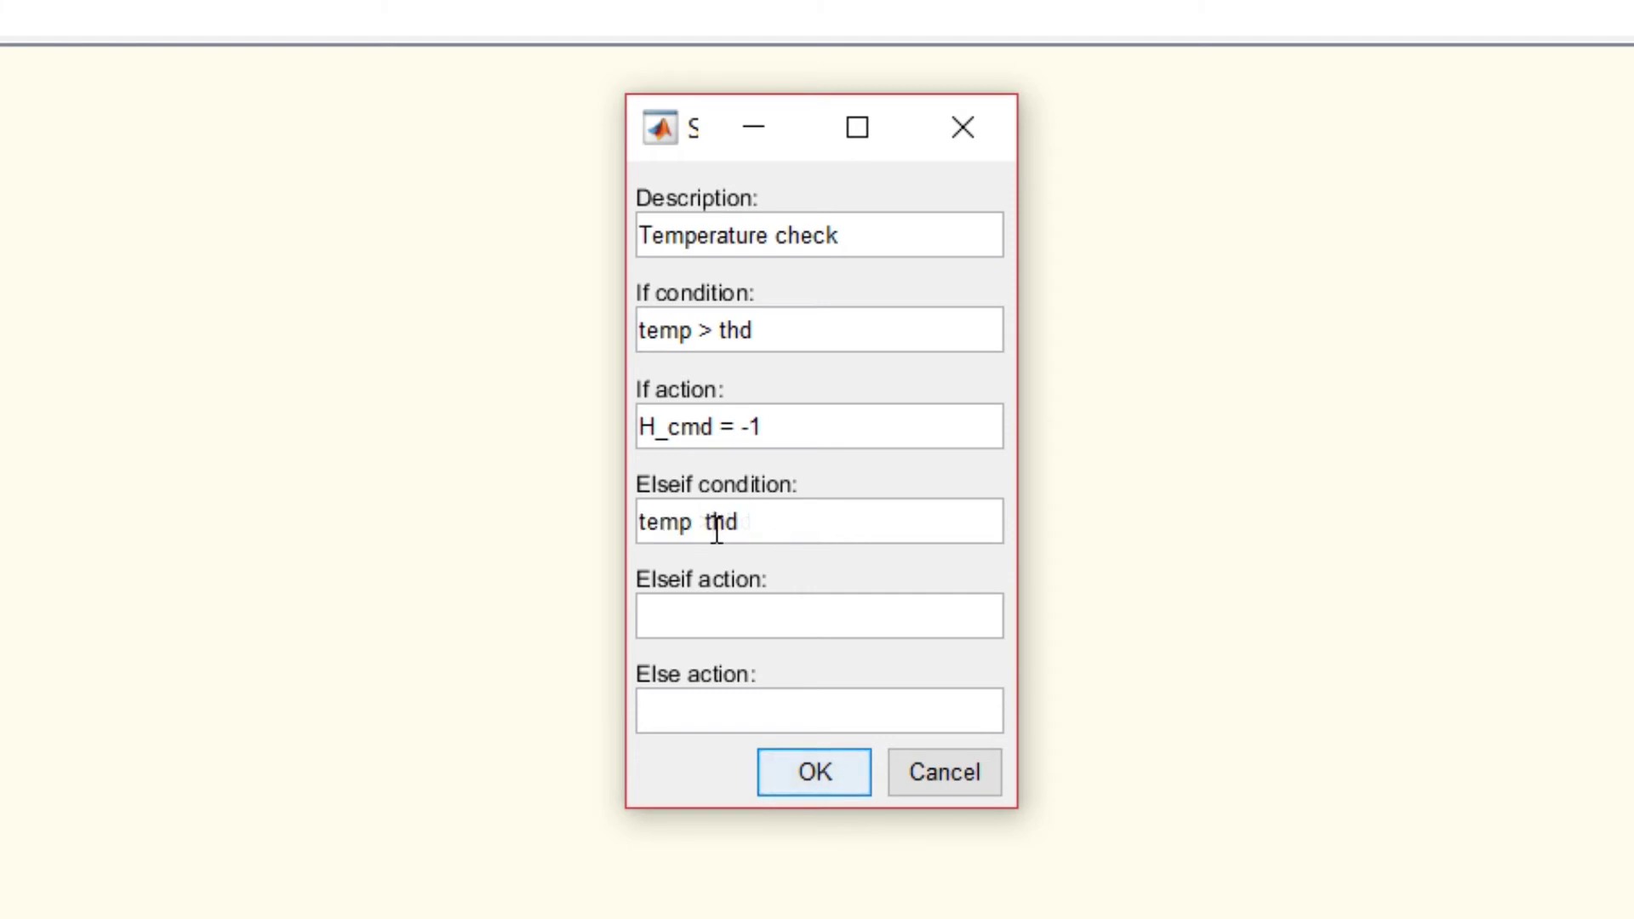
pyautogui.write('<')
# Step: Set the Elseif action to H_cmd = 1
pyautogui.moveTo(766, 428); pyautogui.dragTo(570, 436)
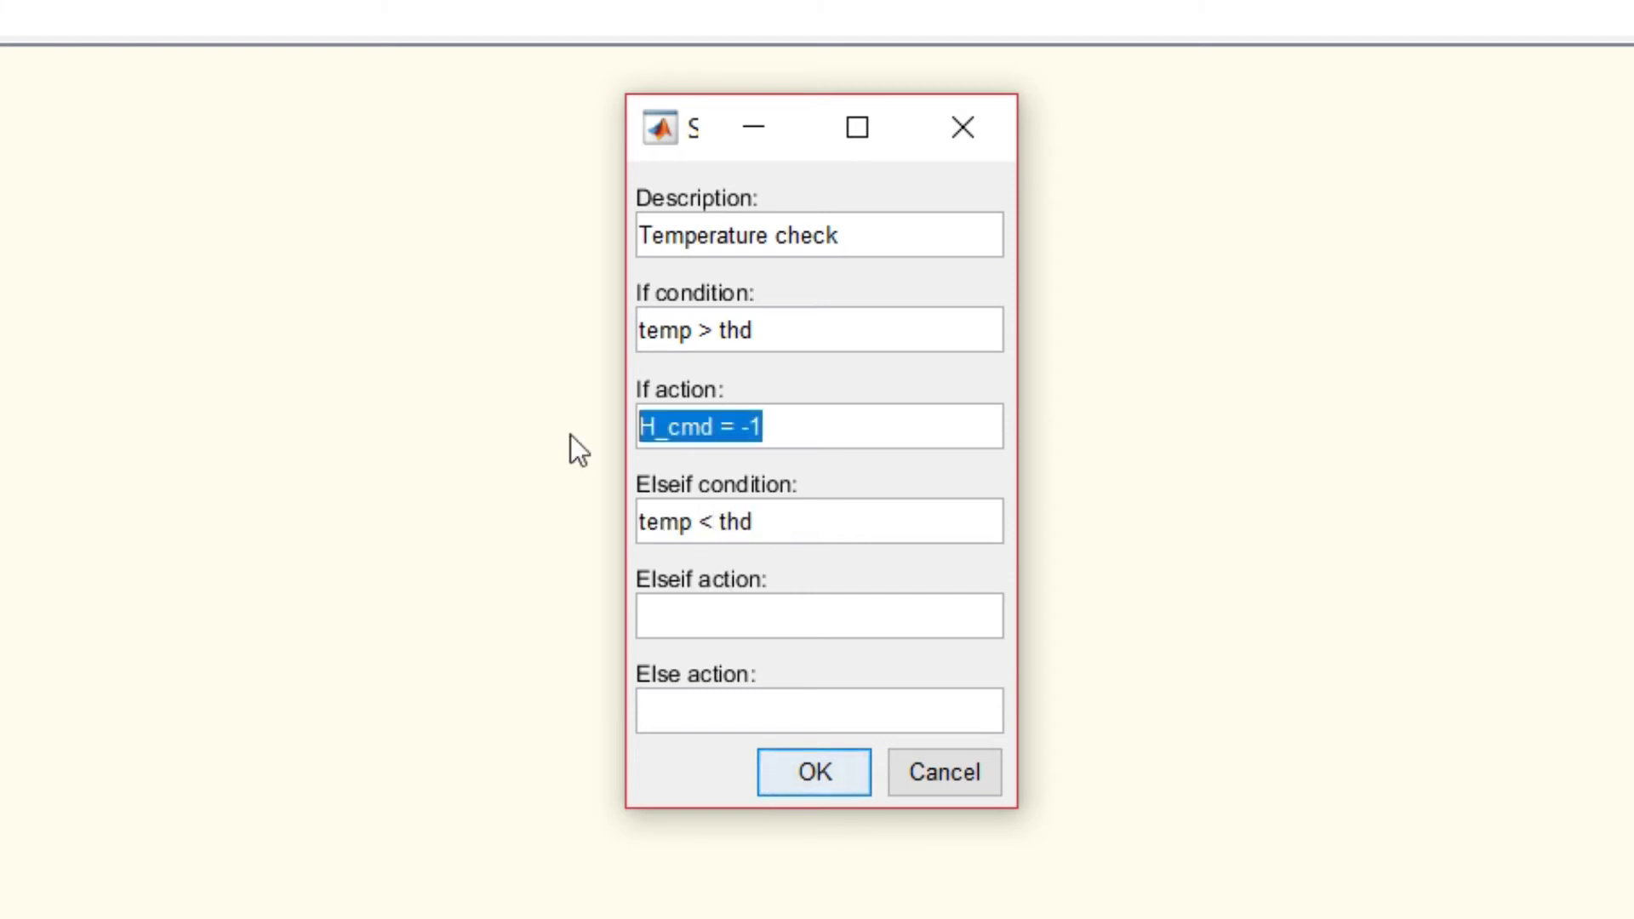
pyautogui.hotkey('ctrl', 'c')
pyautogui.click(642, 616)
pyautogui.hotkey('ctrl', 'v')
pyautogui.press('BackSpace')
pyautogui.press('BackSpace')
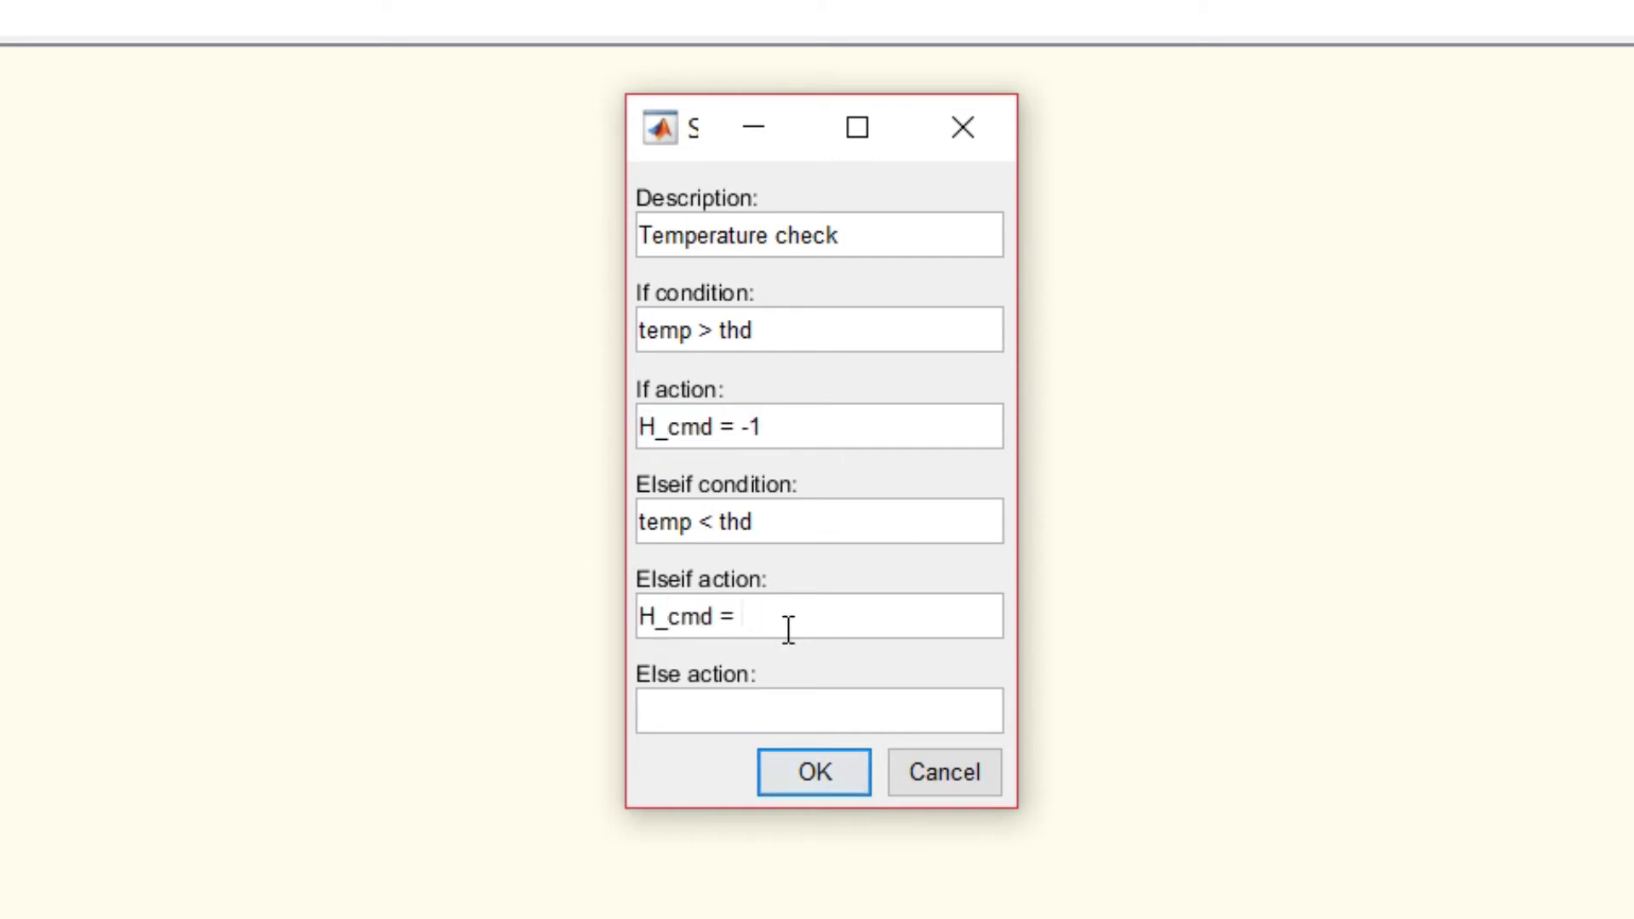
pyautogui.write('1')
# Step: Set the Else action to H_cmd = 0
pyautogui.click(733, 711)
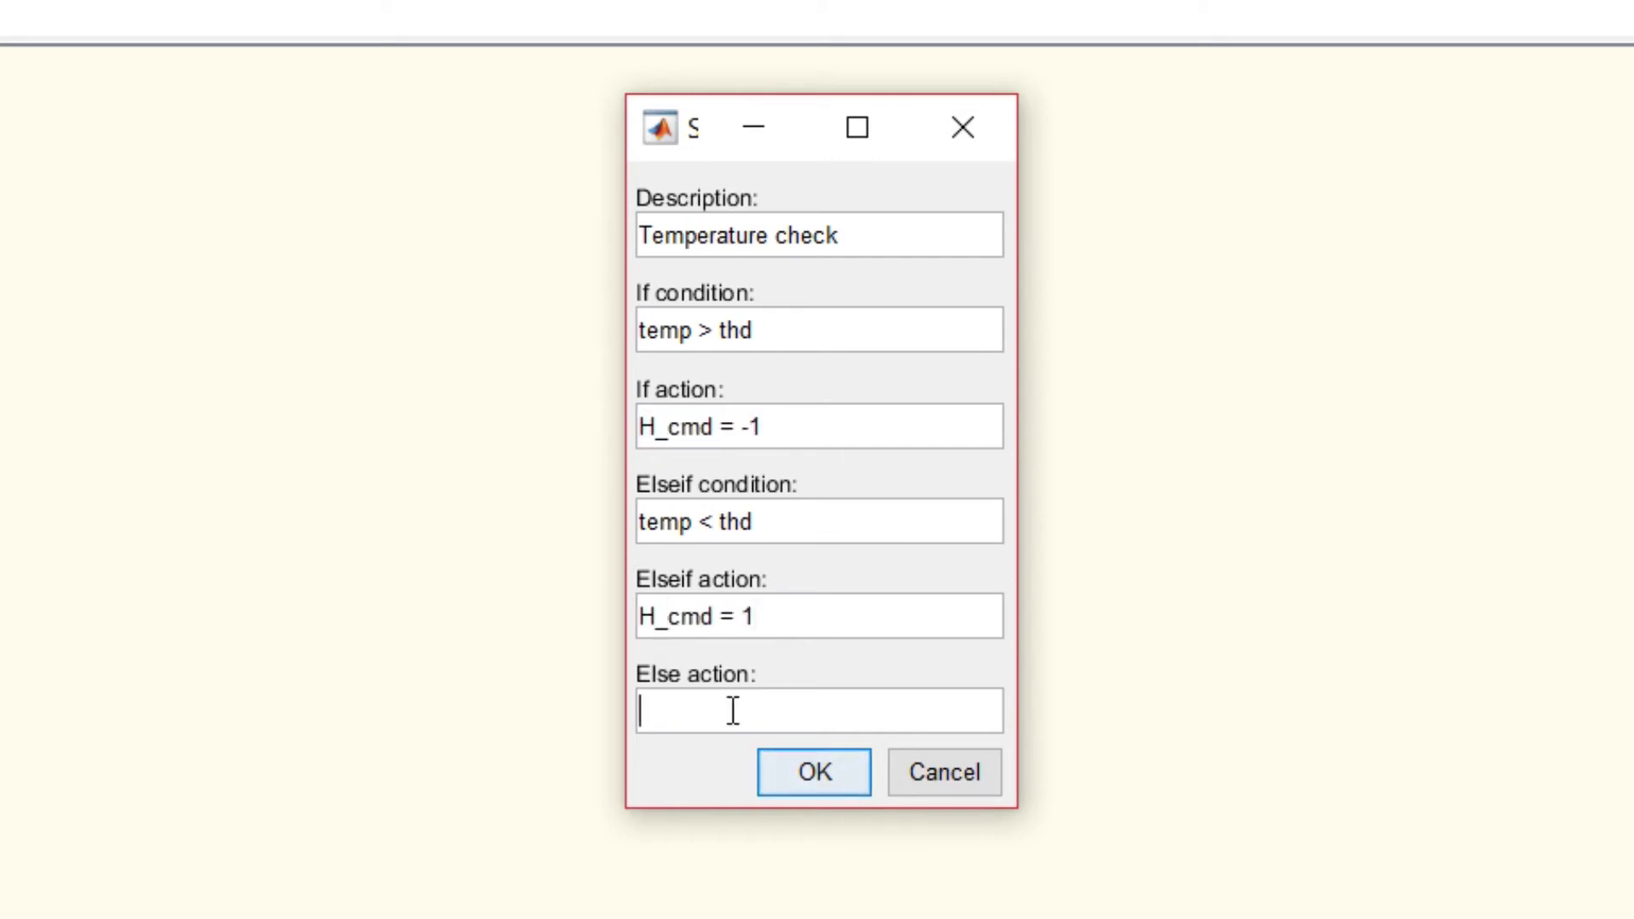
pyautogui.hotkey('ctrl', 'v')
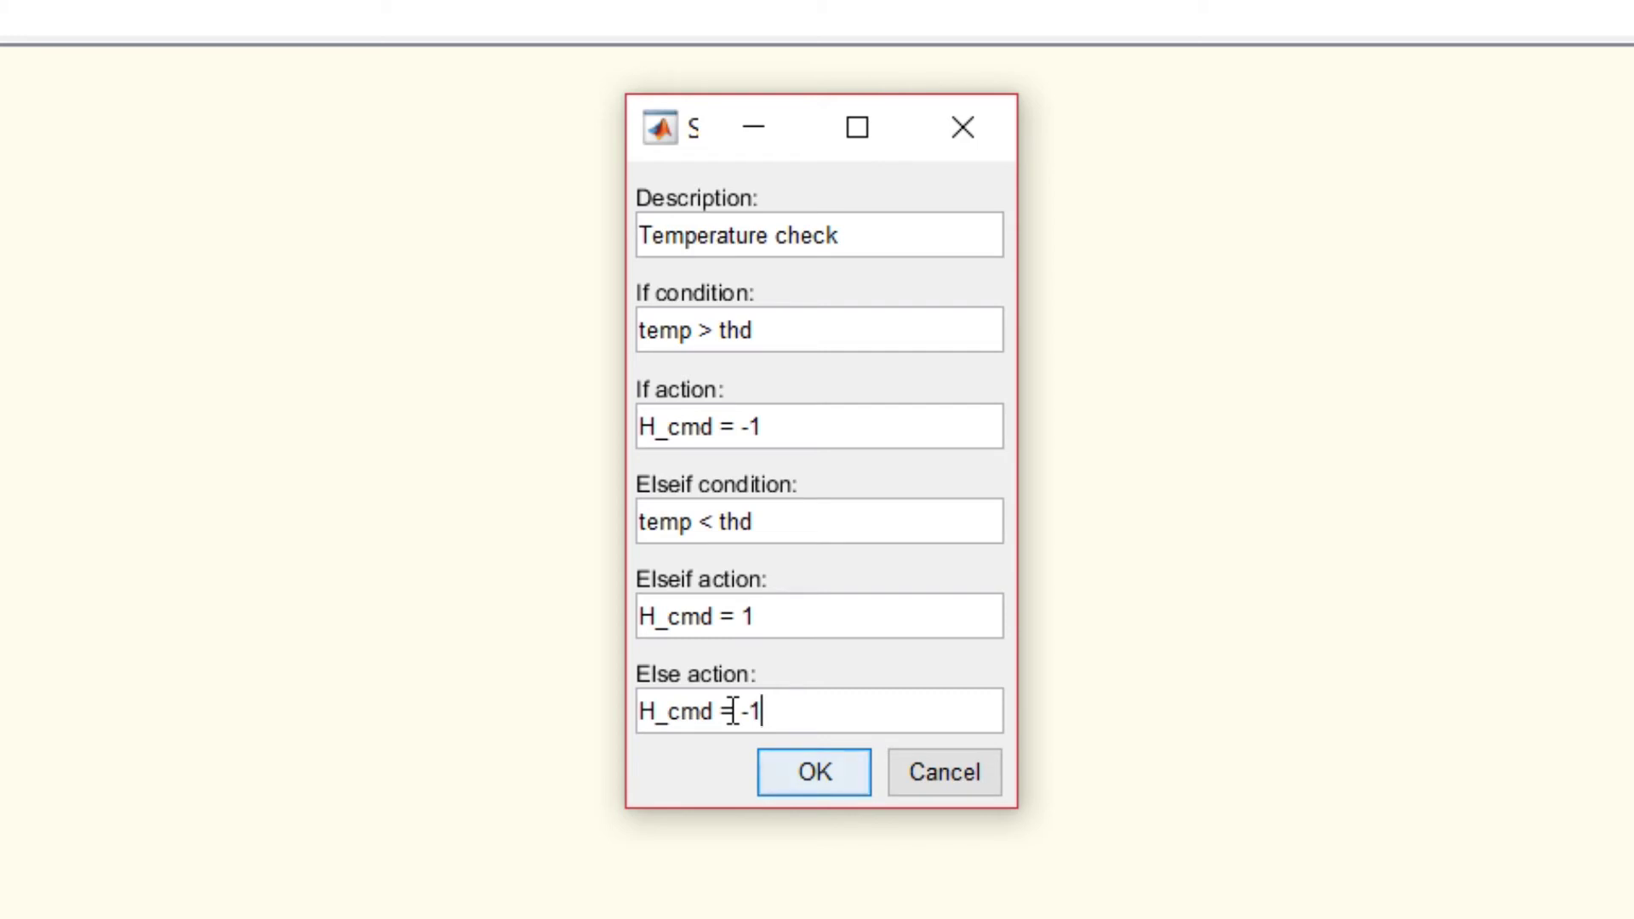
pyautogui.press('BackSpace')
pyautogui.press('BackSpace')
pyautogui.write('0')
# Step: Generate the if-elseif-else flow, return to the top-level model, and save it
pyautogui.click(815, 772)
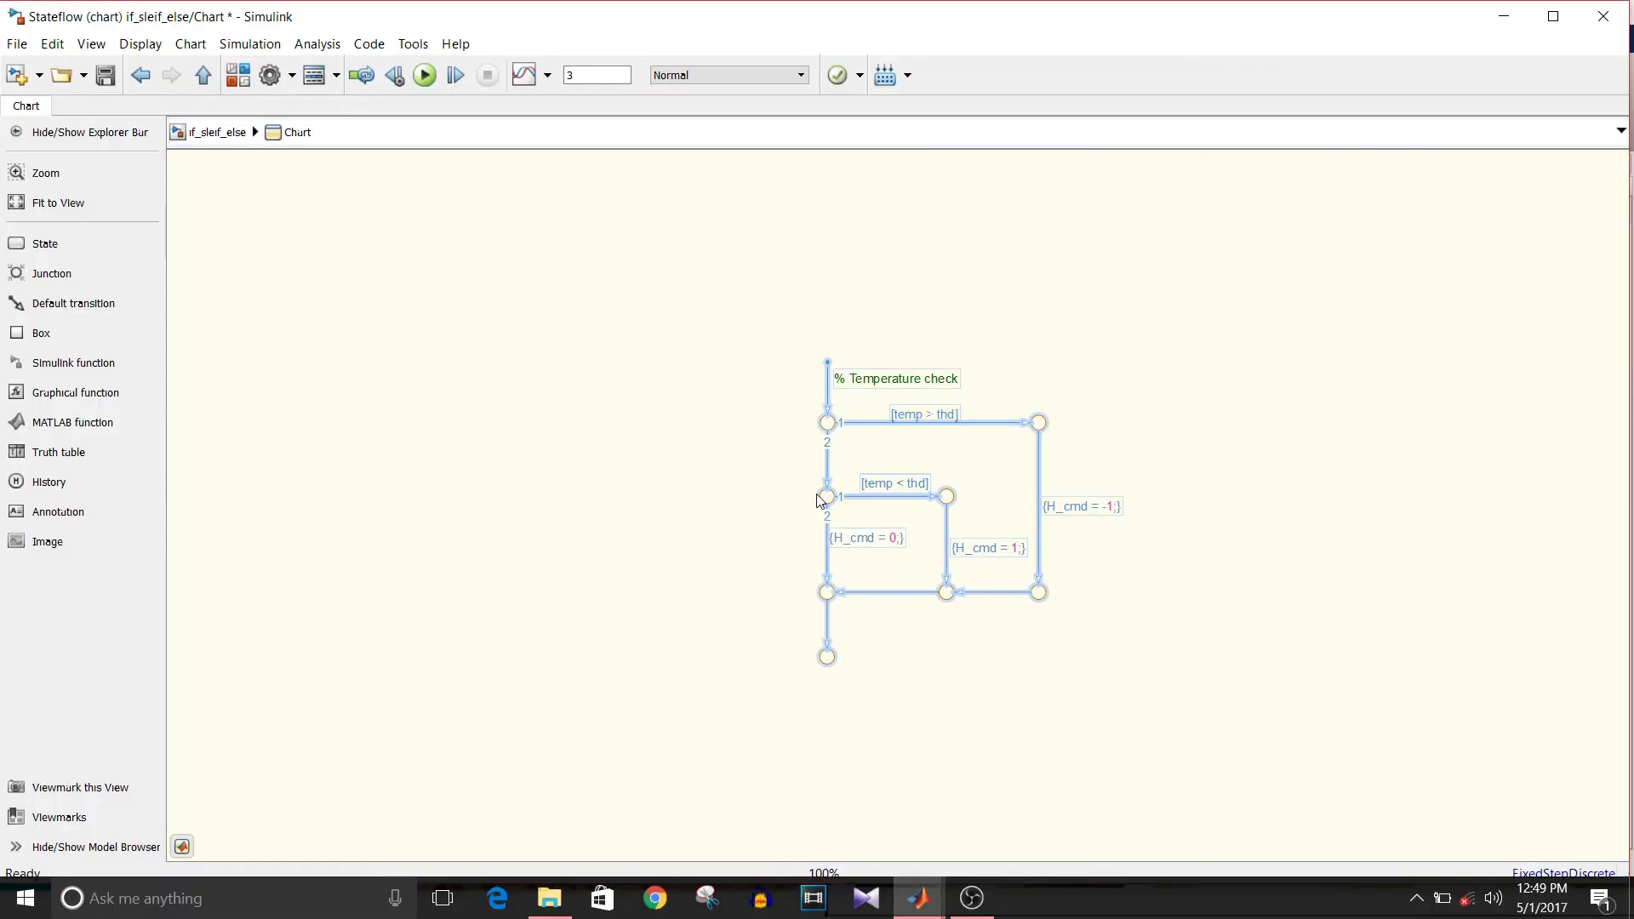
pyautogui.scroll(5, 941, 457)
pyautogui.click(1055, 329)
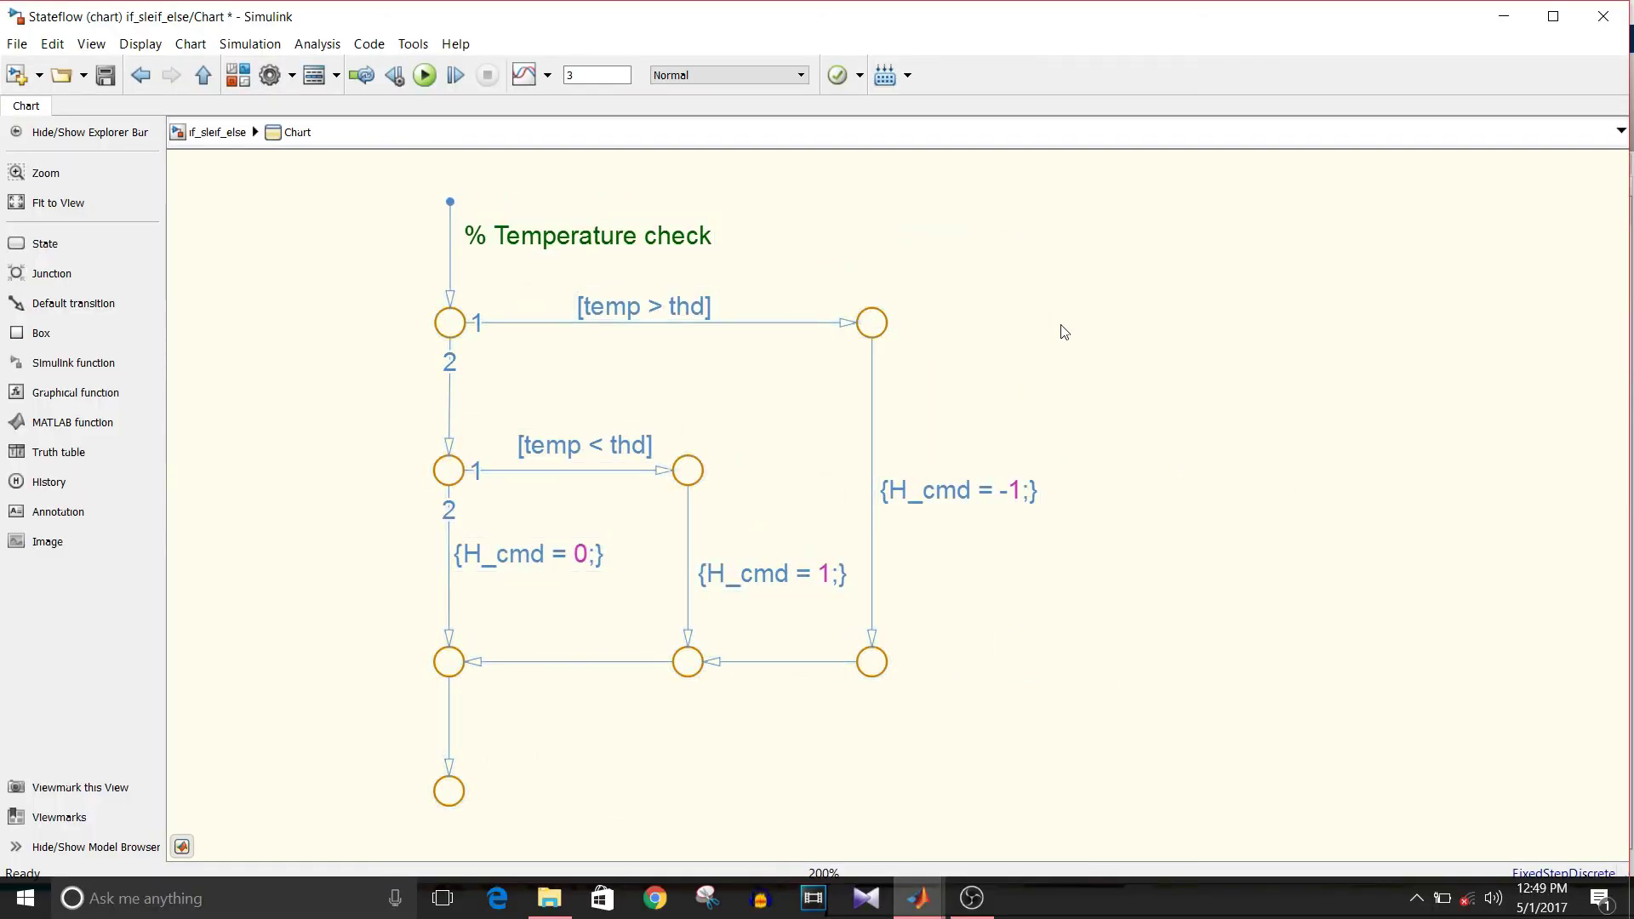
pyautogui.click(223, 133)
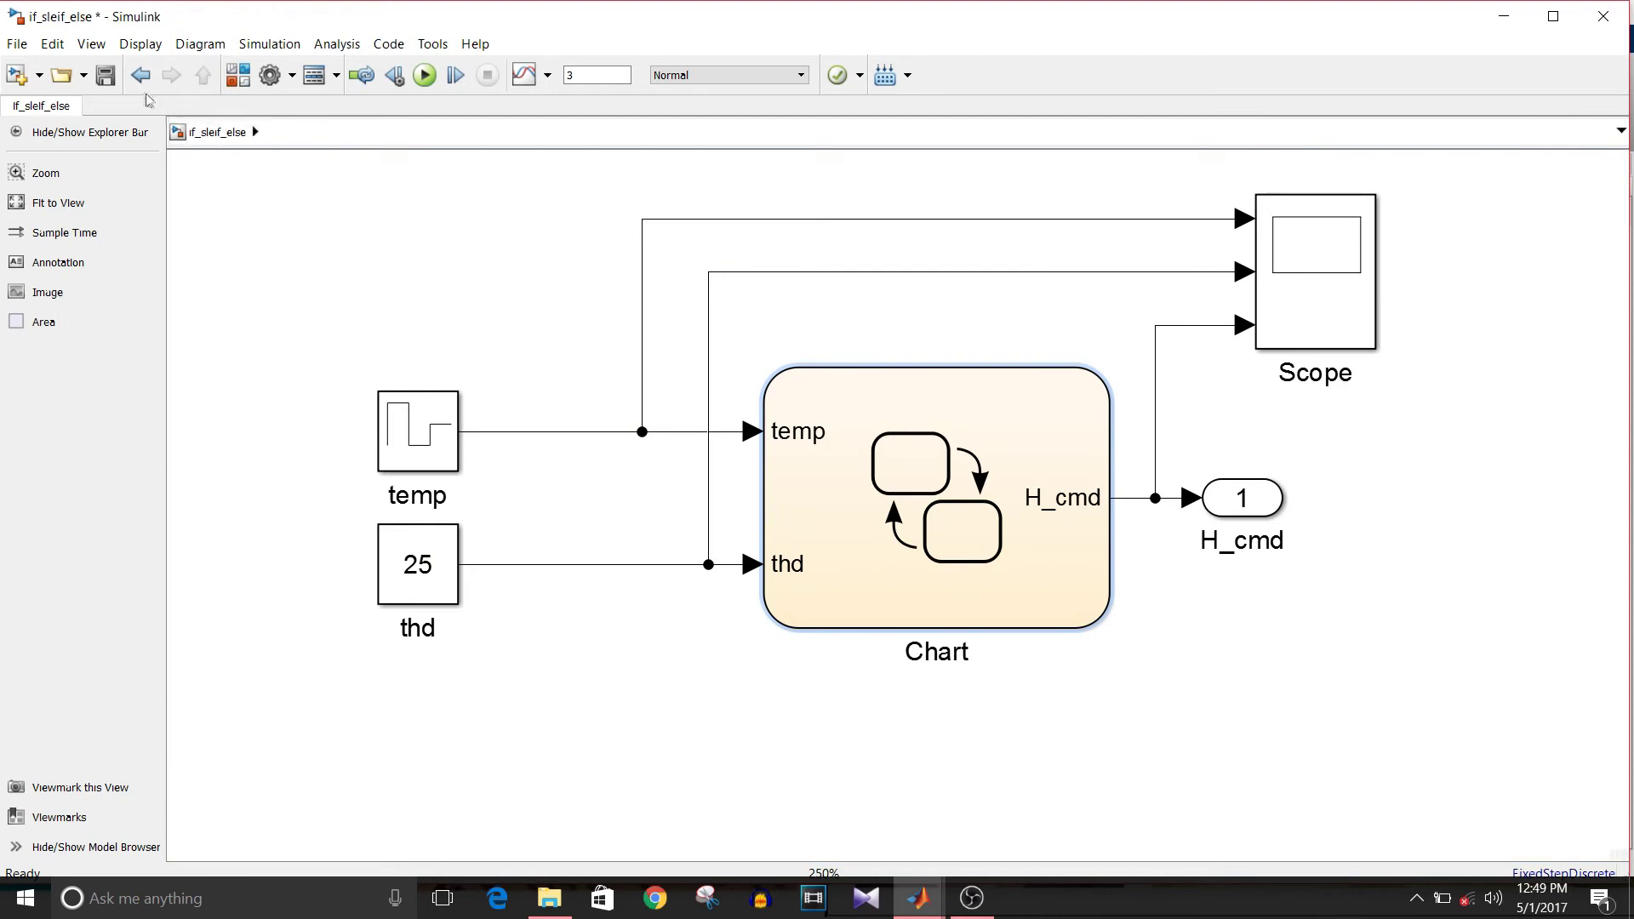
pyautogui.click(106, 77)
# Step: Select the Scope block in the if_sleif_else model
pyautogui.click(1299, 274)
# Step: Open the Scope plot showing H_cmd at -1, 1, then 0 as temp steps 30, 20, 25
pyautogui.doubleClick(1299, 275)
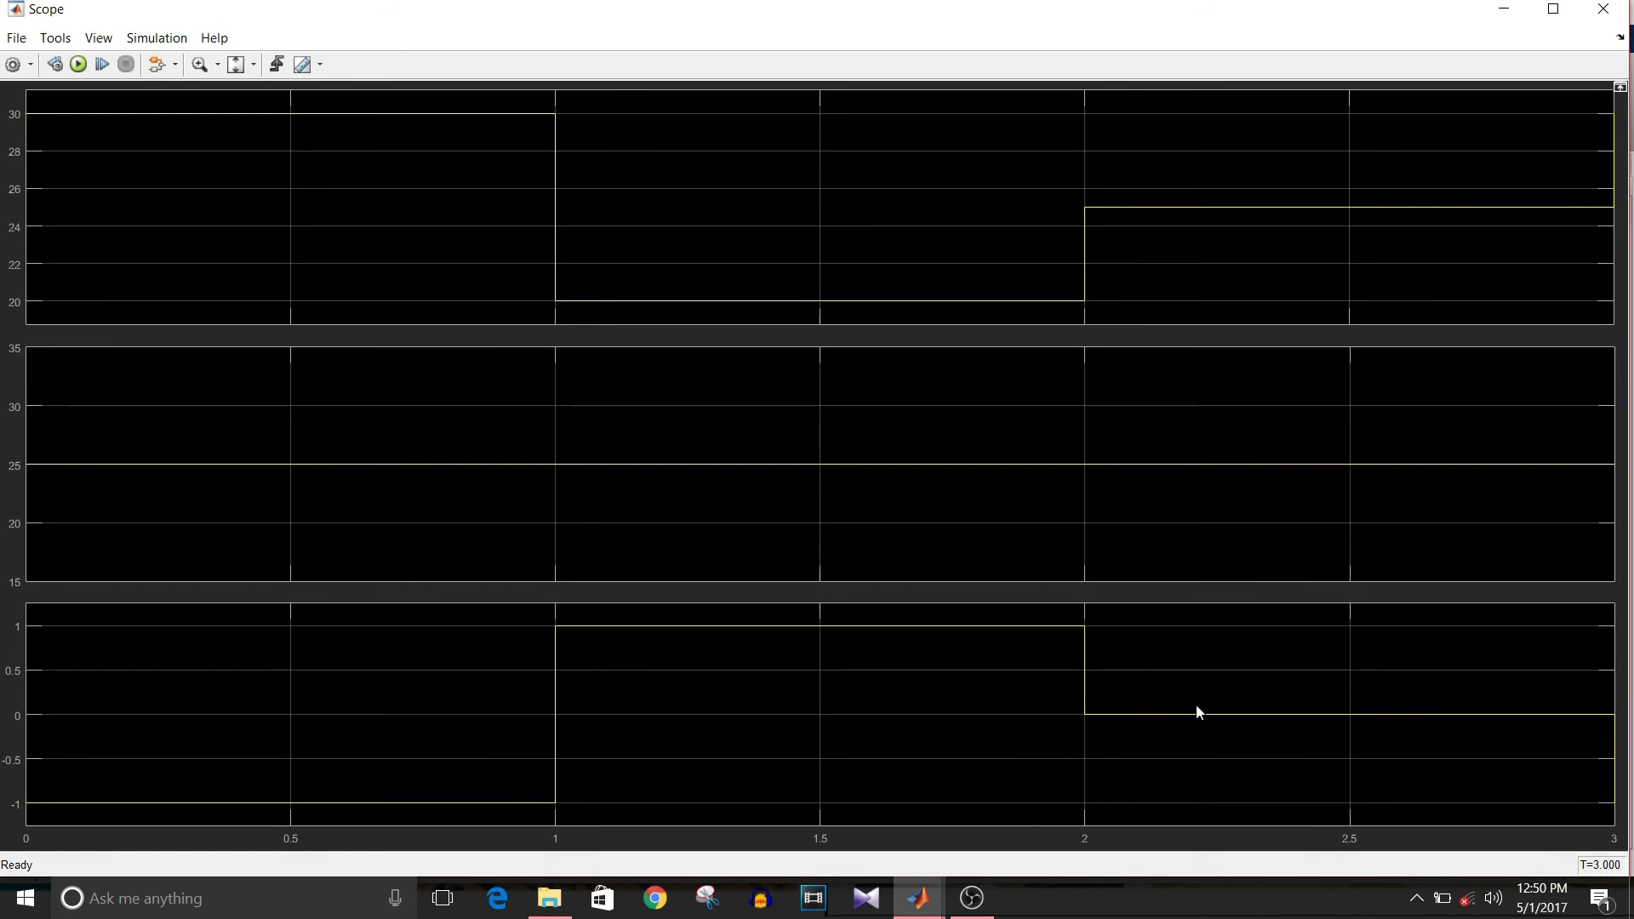
# Step: Close the Scope window to return to the if_sleif_else diagram
pyautogui.click(1603, 12)
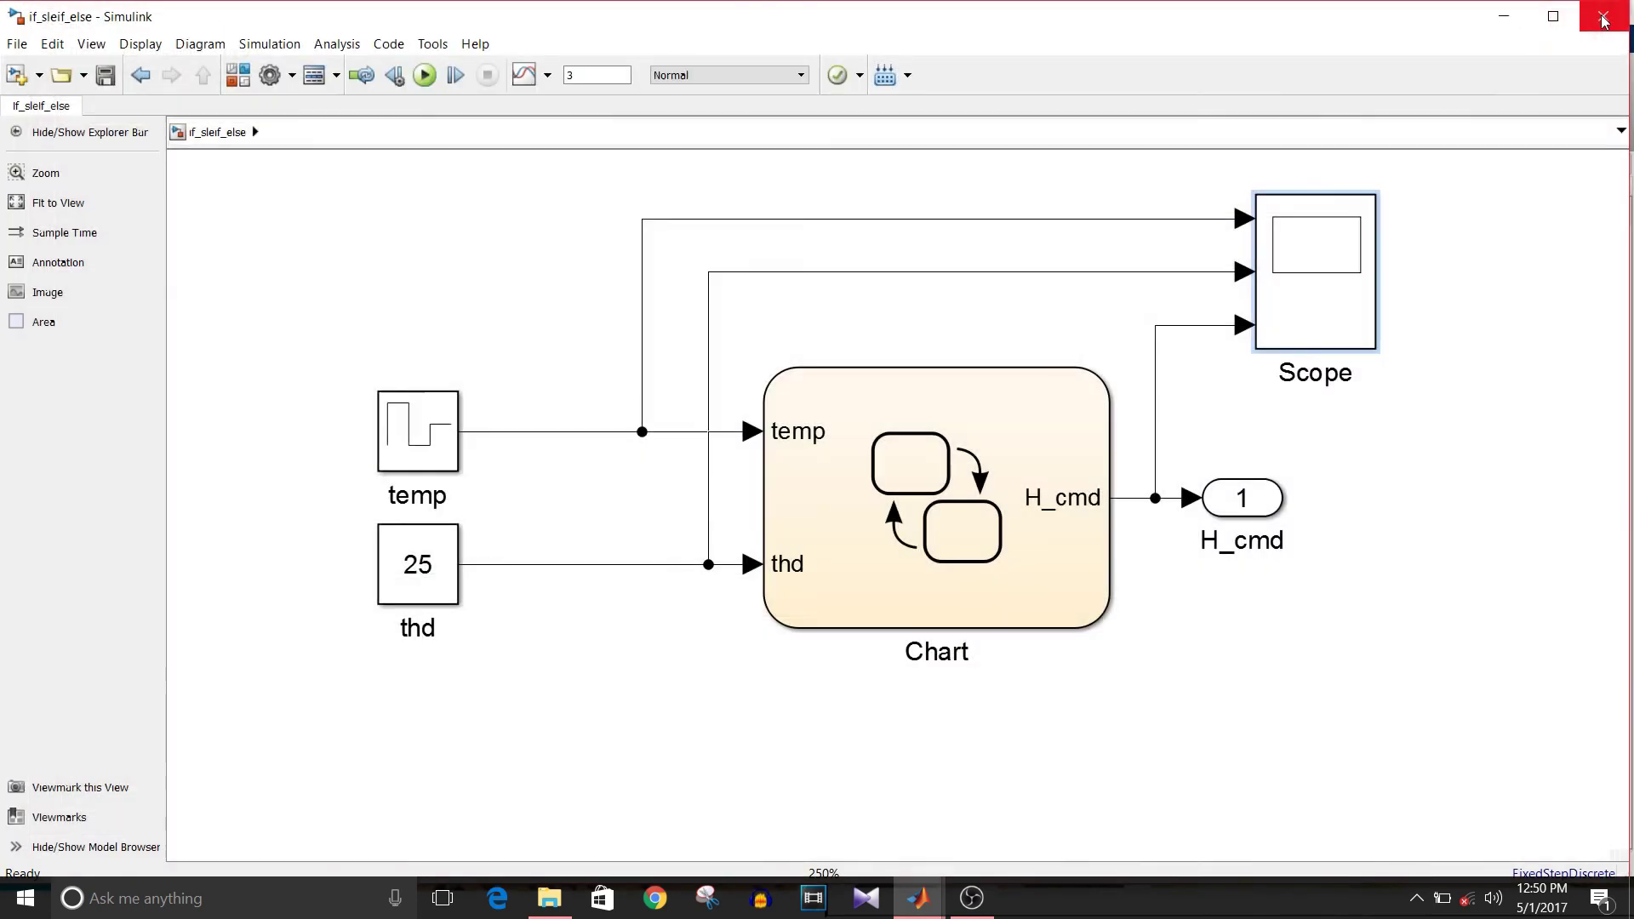